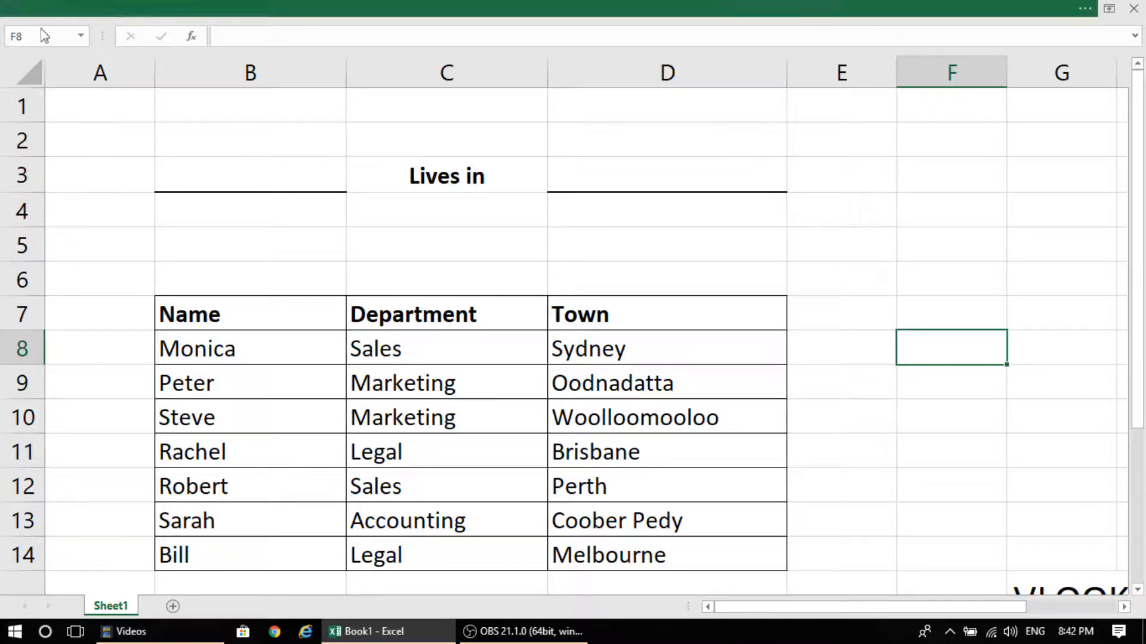
Examine the blank name and town cells on either side of "Lives in" in row 3.
click(244, 170)
click(627, 170)
click(306, 165)
click(652, 167)
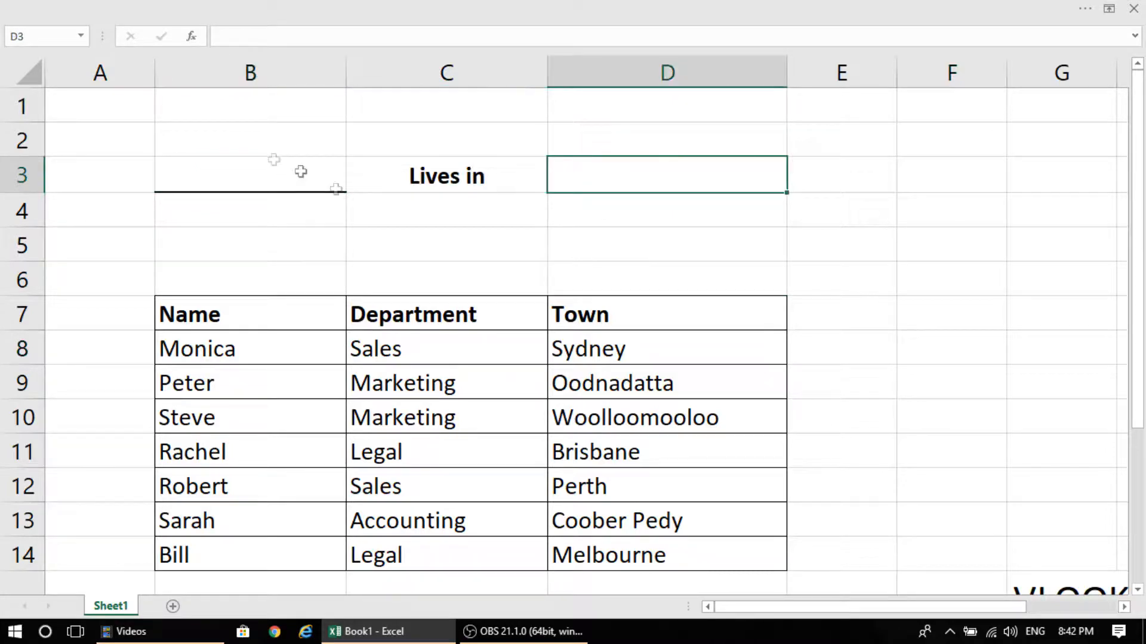
click(296, 240)
click(310, 221)
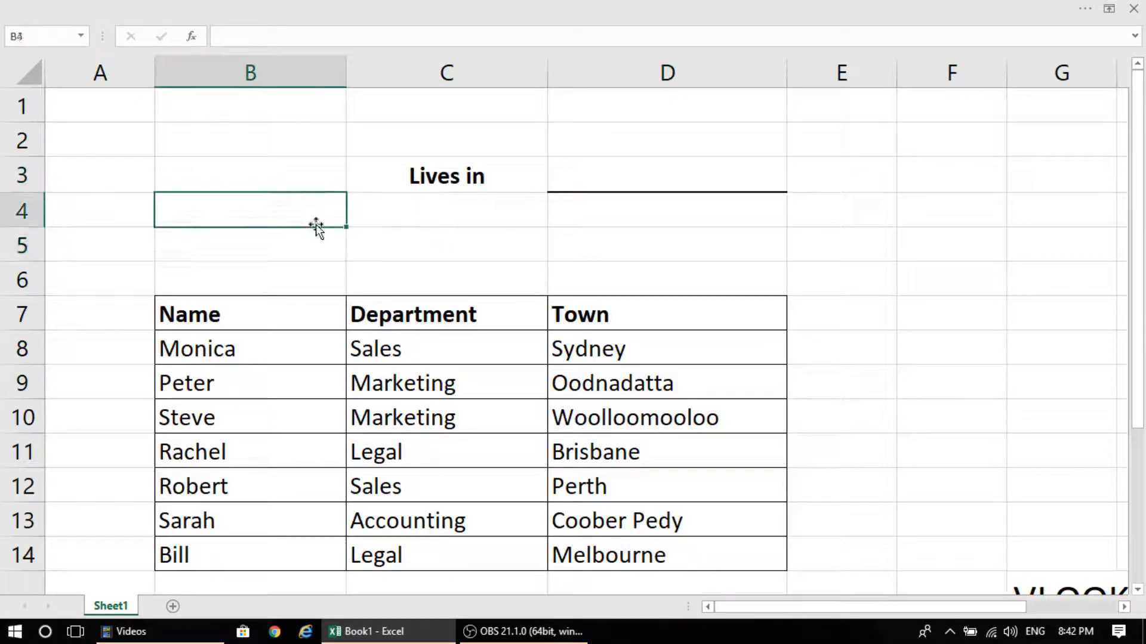
click(259, 177)
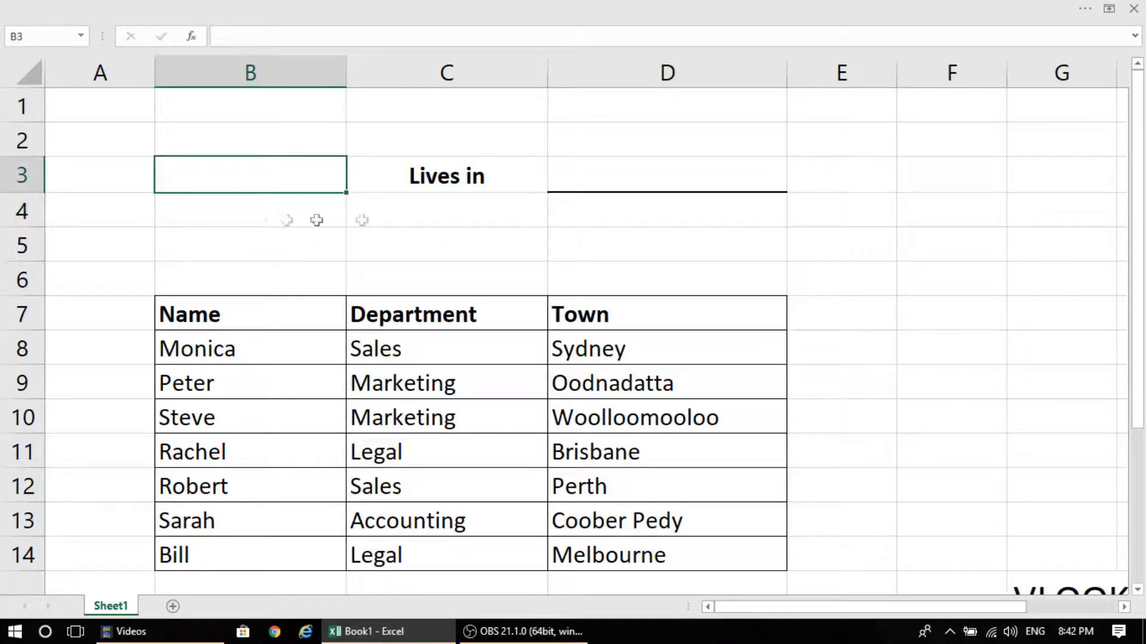
click(693, 189)
click(926, 245)
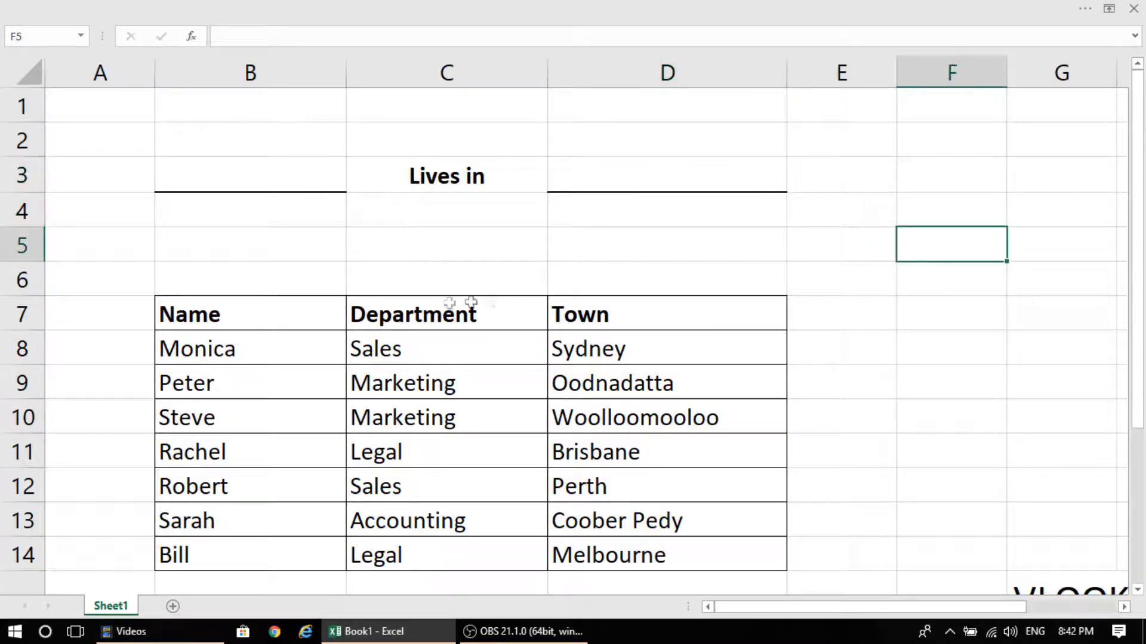
Review the staff table in B7:D14, covering its Name, Department and Town headings and the first record.
drag(241, 307, 725, 552)
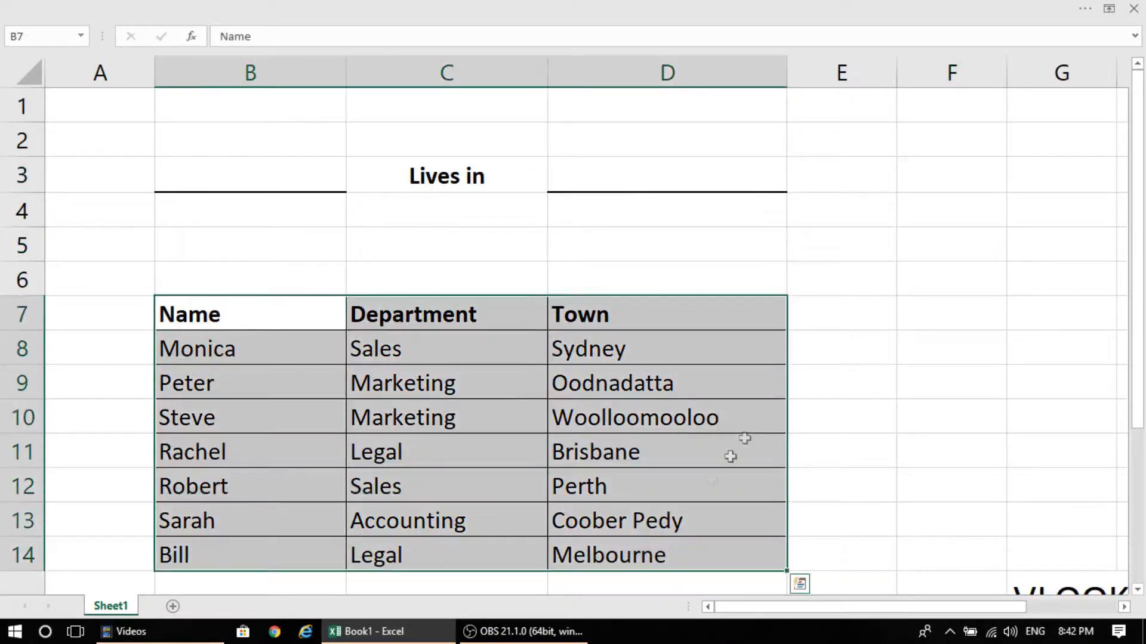
click(743, 424)
drag(263, 311, 272, 438)
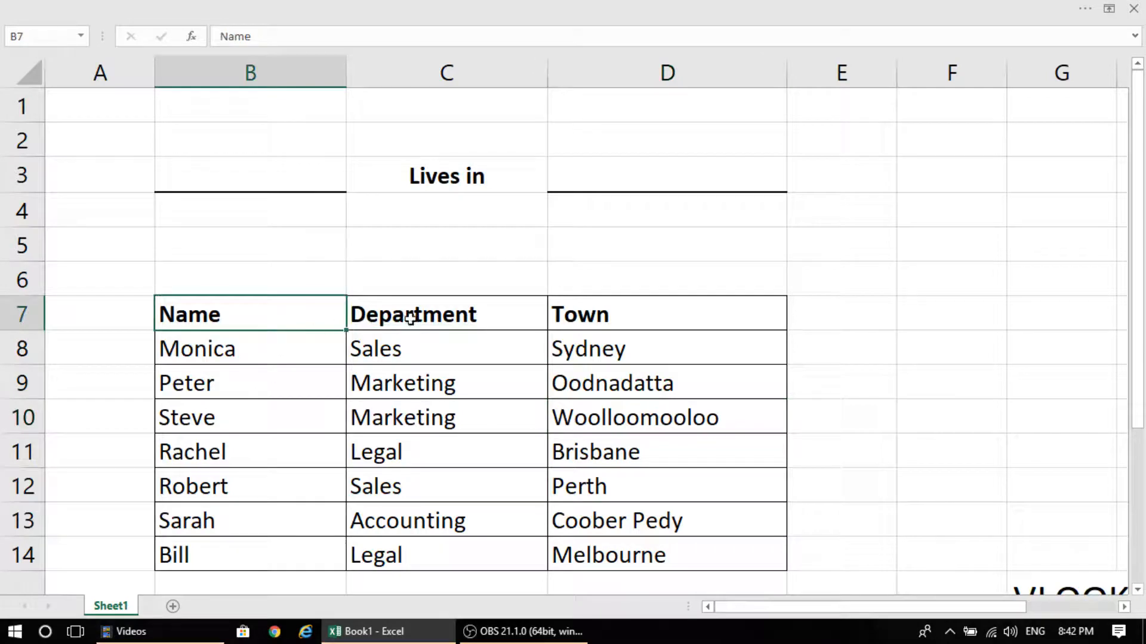
click(411, 318)
click(579, 316)
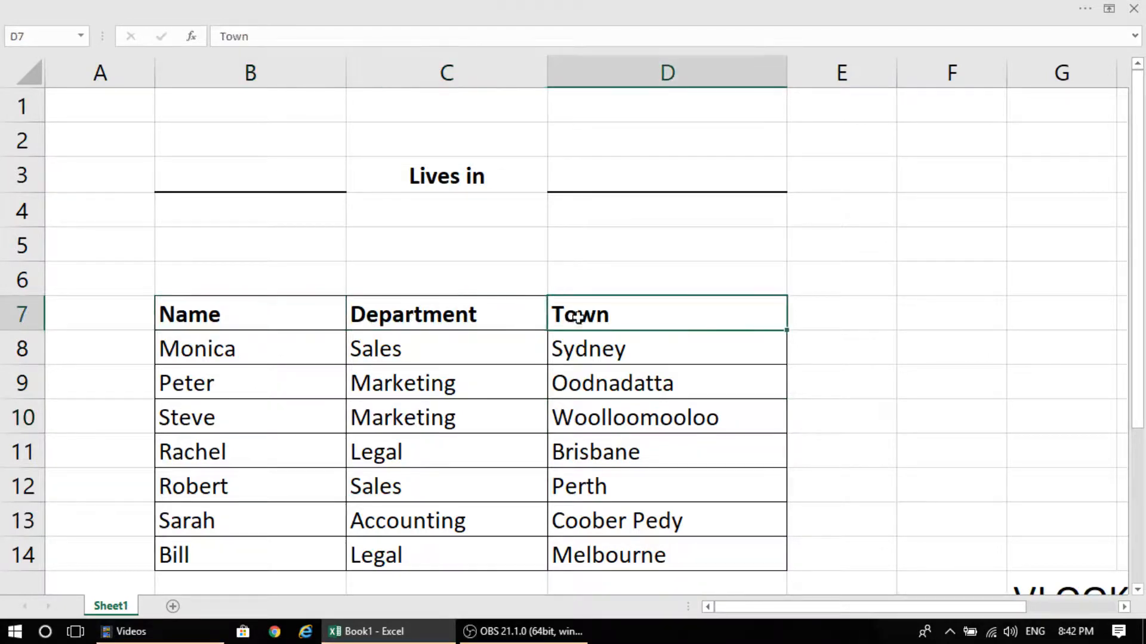
click(232, 349)
click(389, 352)
click(575, 352)
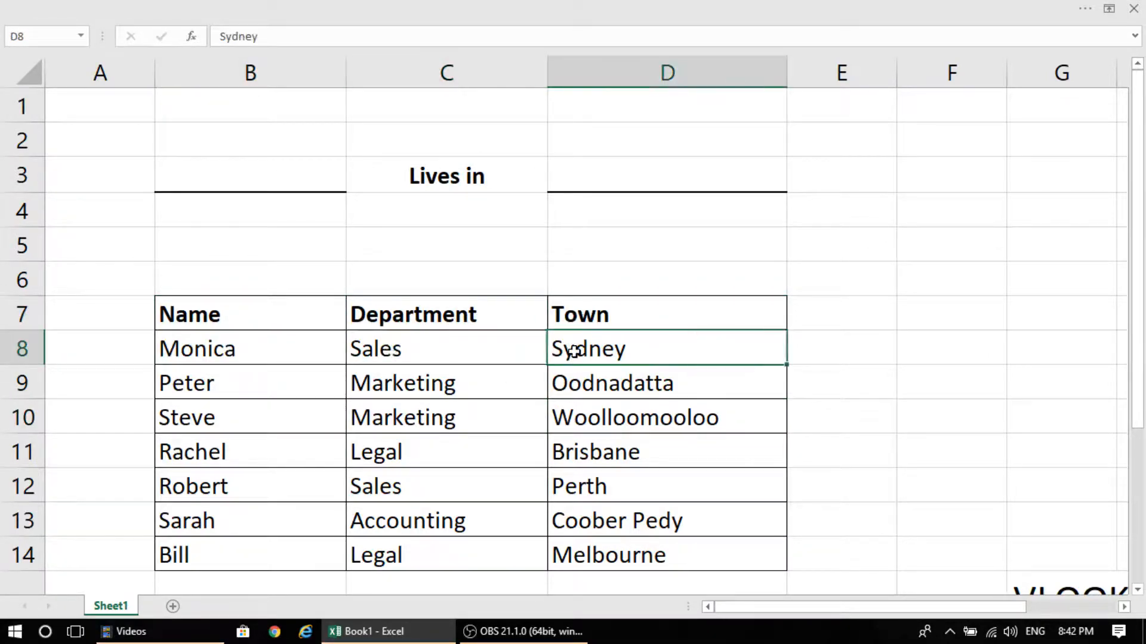
Replace the town in the second record of the staff table, cell D9, with Bondi.
click(301, 397)
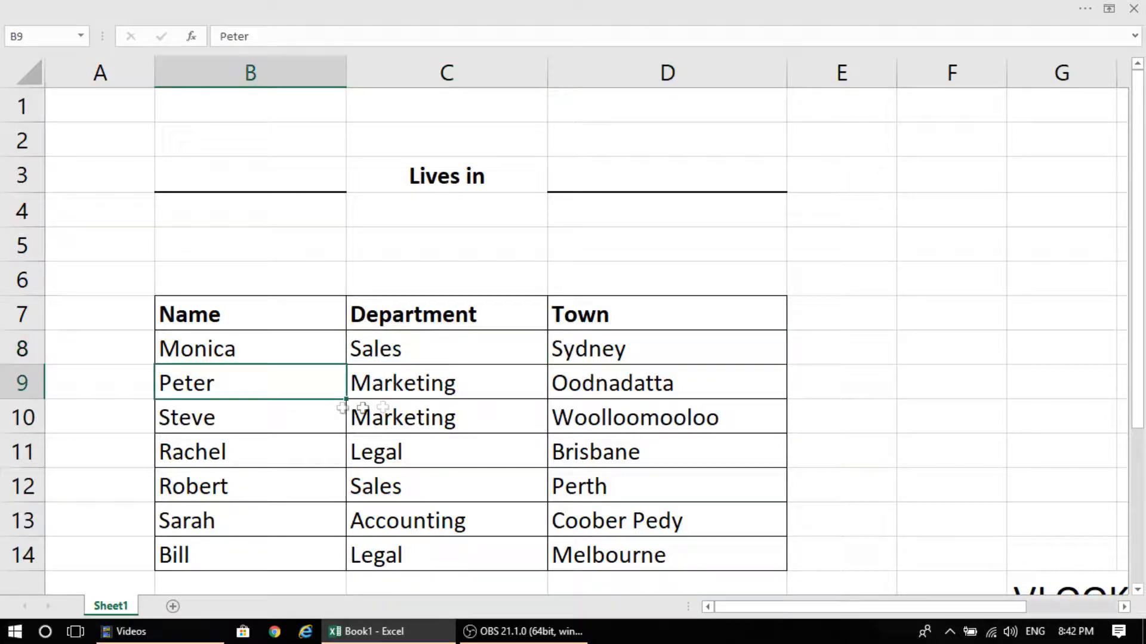
click(467, 386)
click(700, 389)
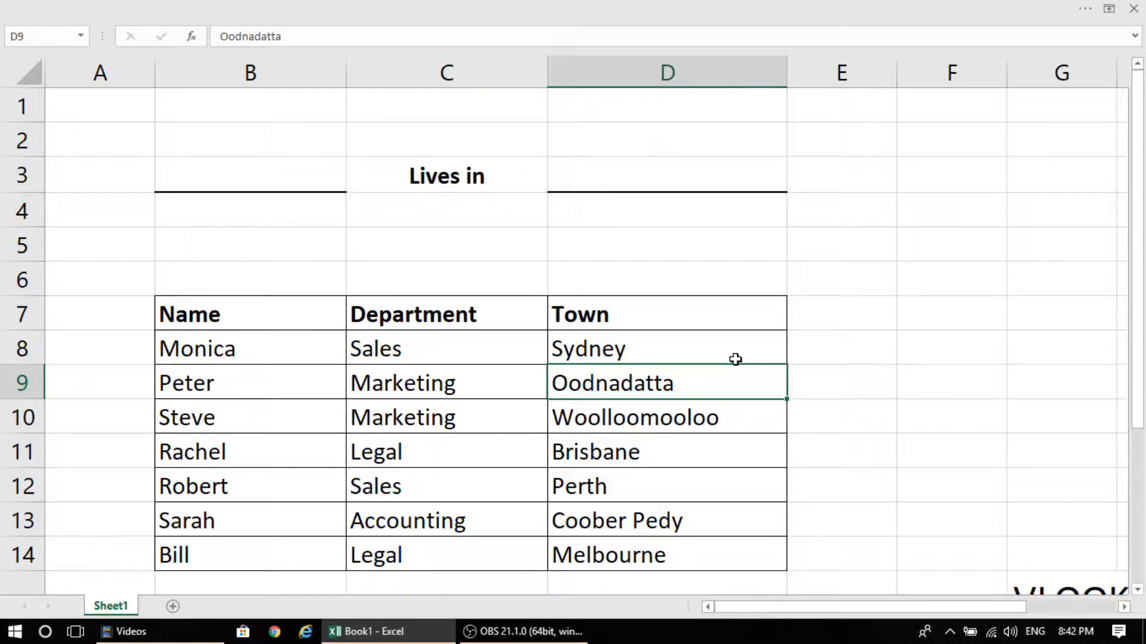
text(Bondi)
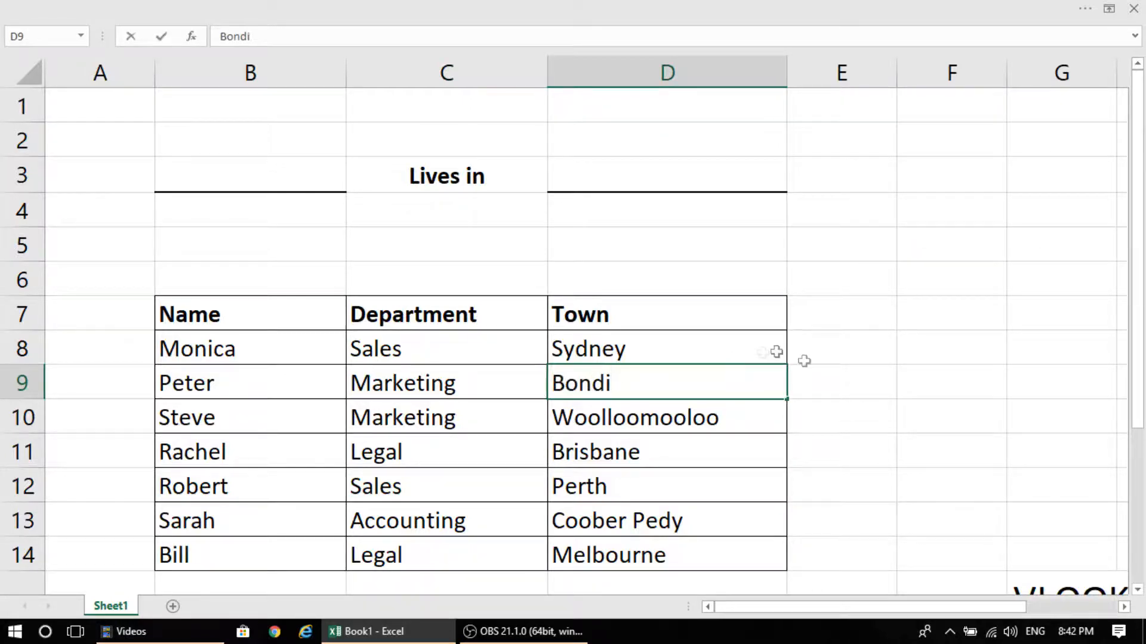
click(875, 388)
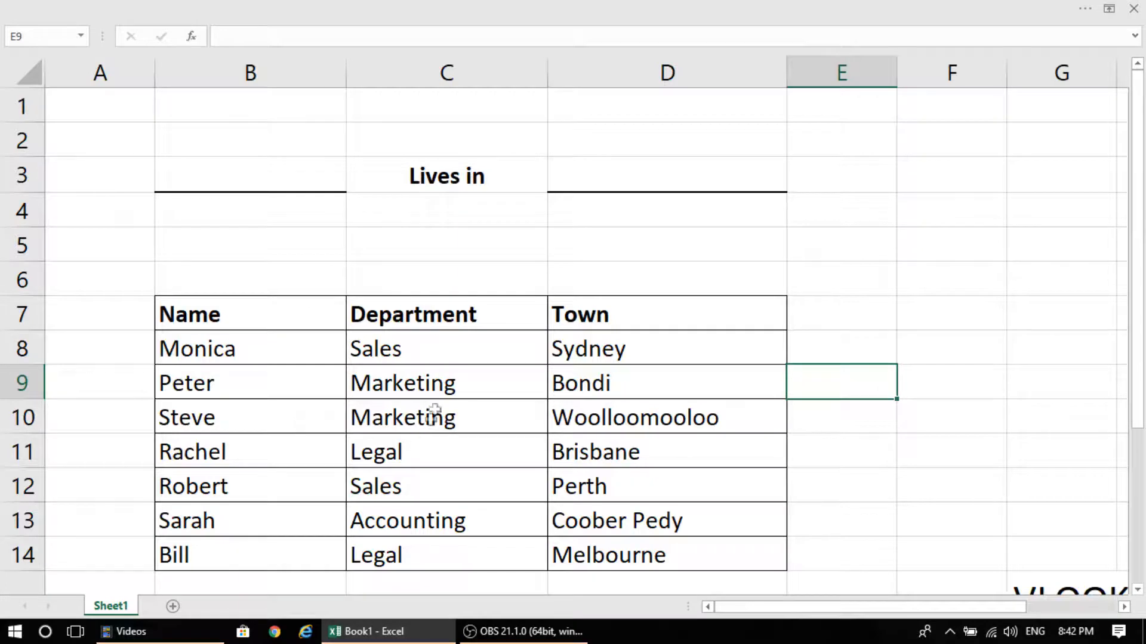
click(793, 444)
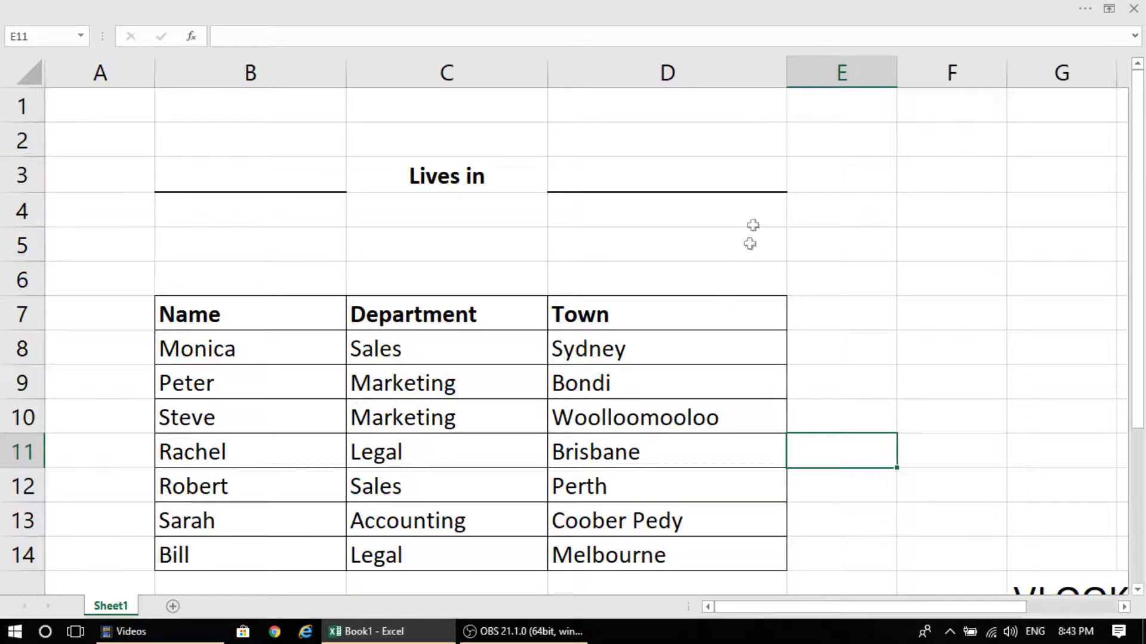
click(766, 208)
click(900, 355)
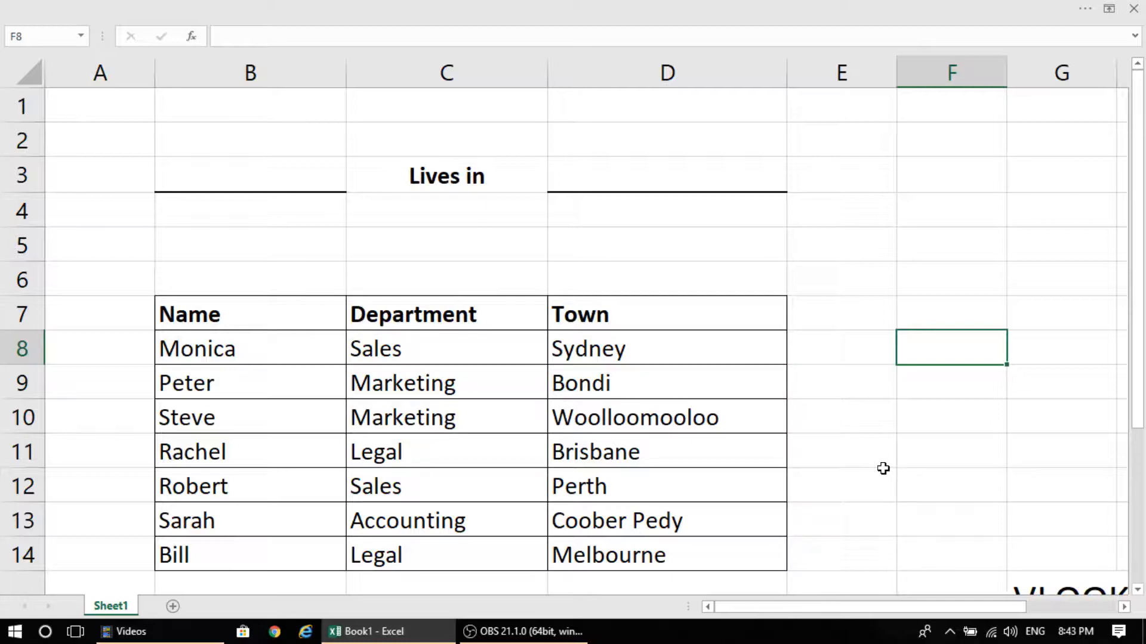
Trace a vertical lookup down the Name column to the last record, then across row 14 to its Town value.
click(265, 316)
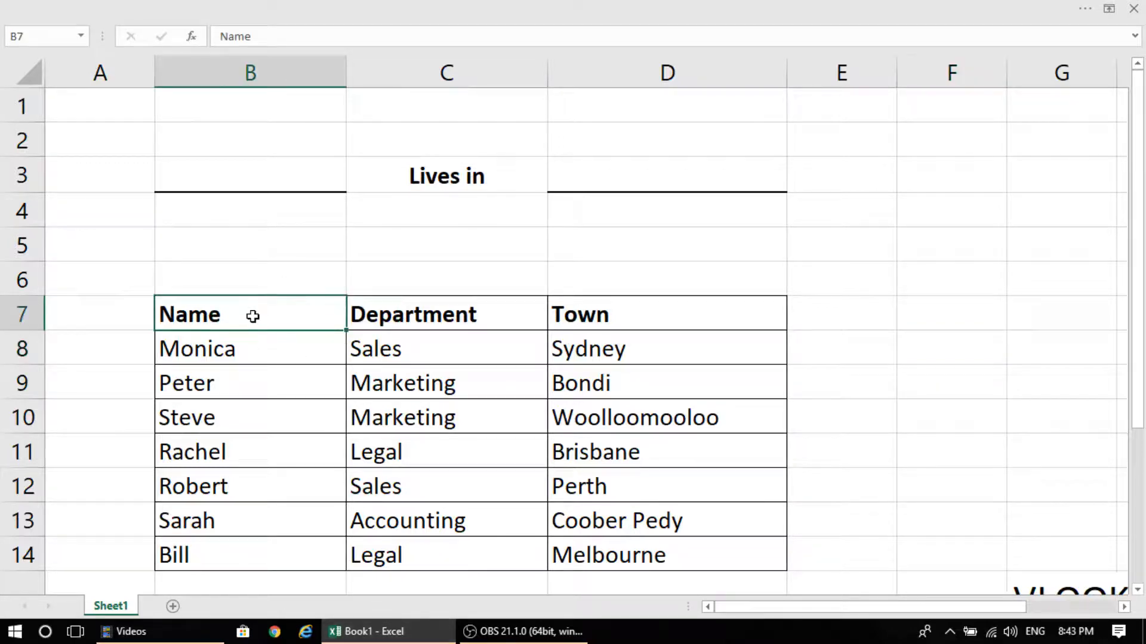
drag(241, 316, 225, 550)
click(235, 552)
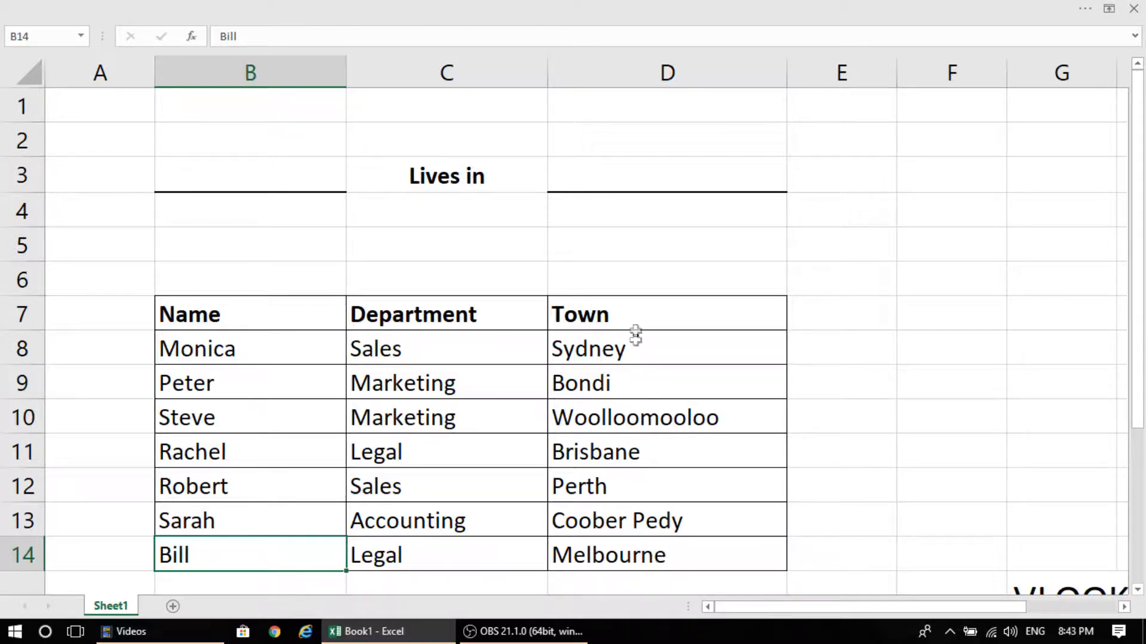
click(588, 556)
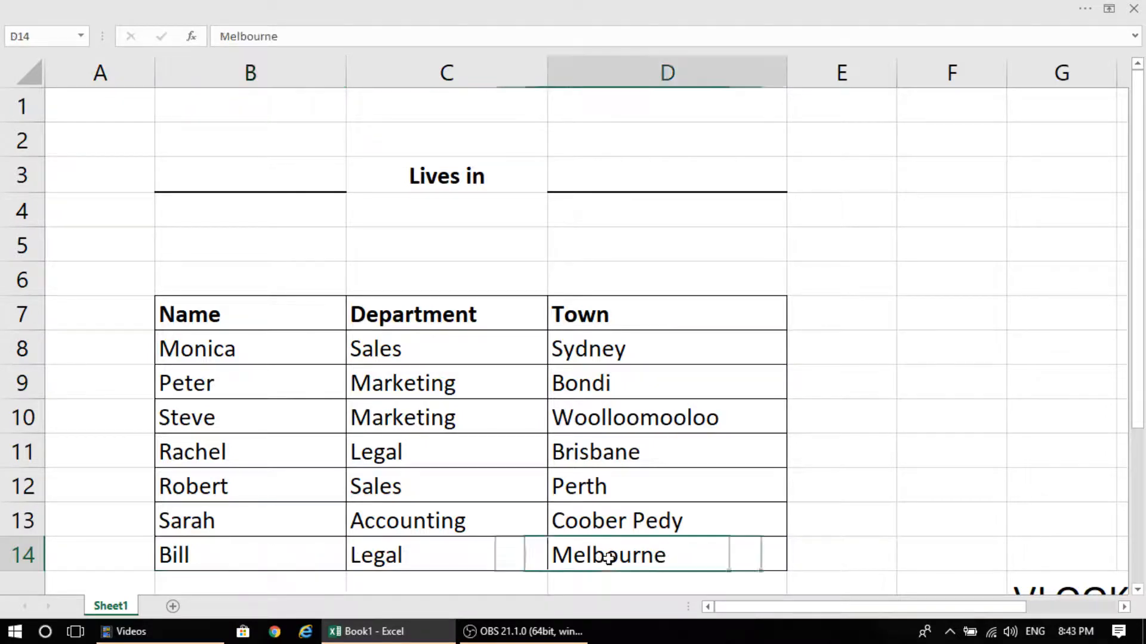
drag(283, 550, 655, 555)
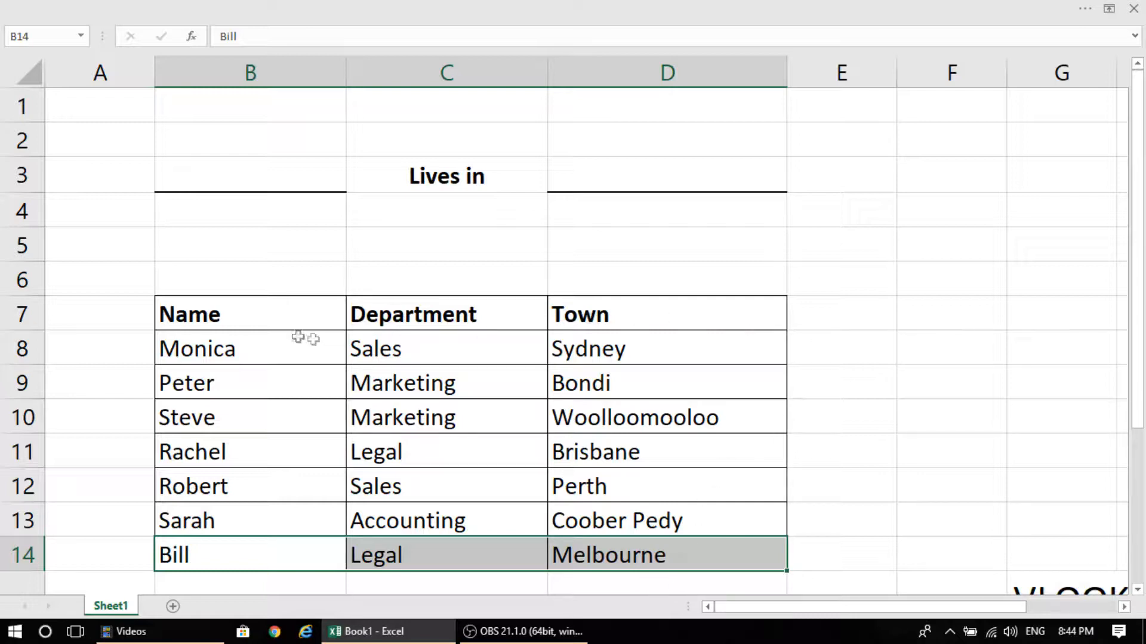
click(826, 347)
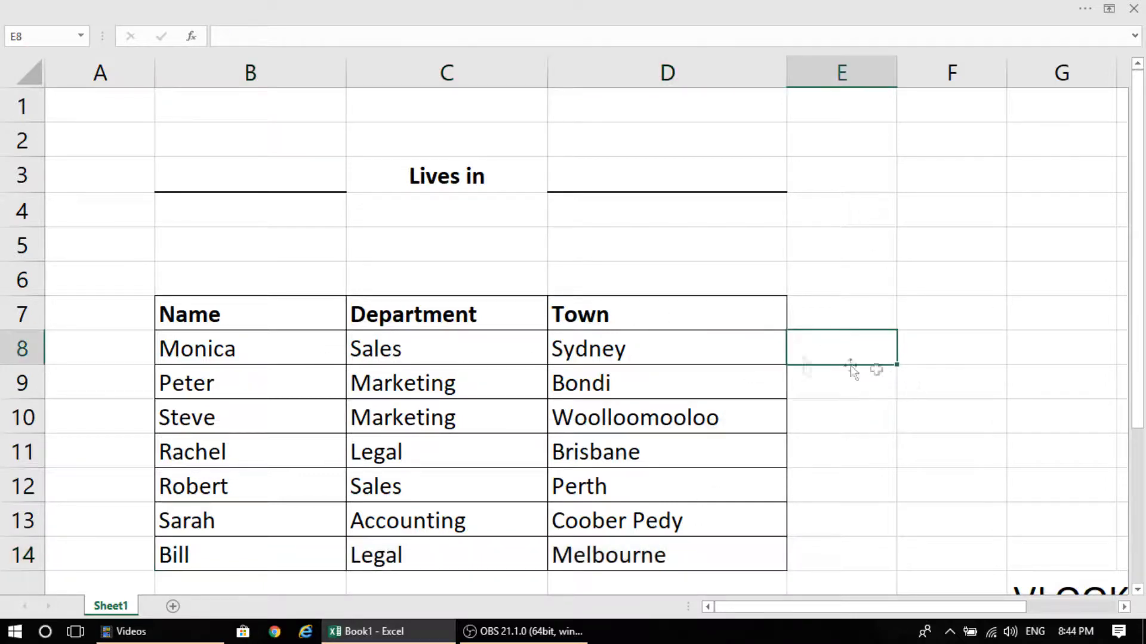
click(240, 322)
drag(235, 340, 225, 554)
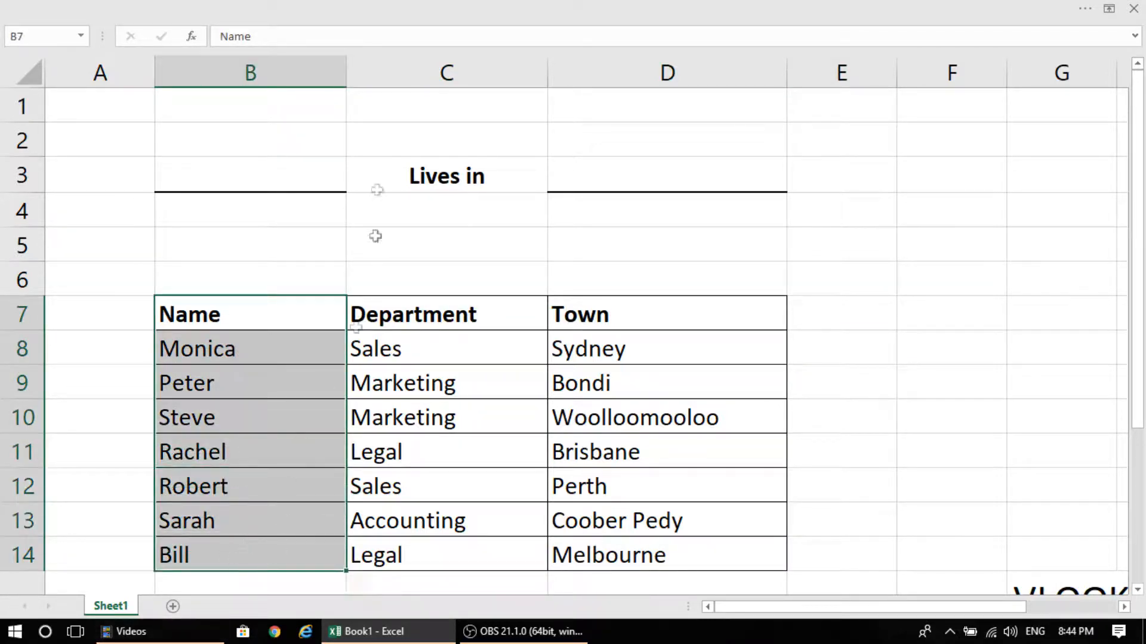
click(202, 549)
drag(187, 554, 746, 555)
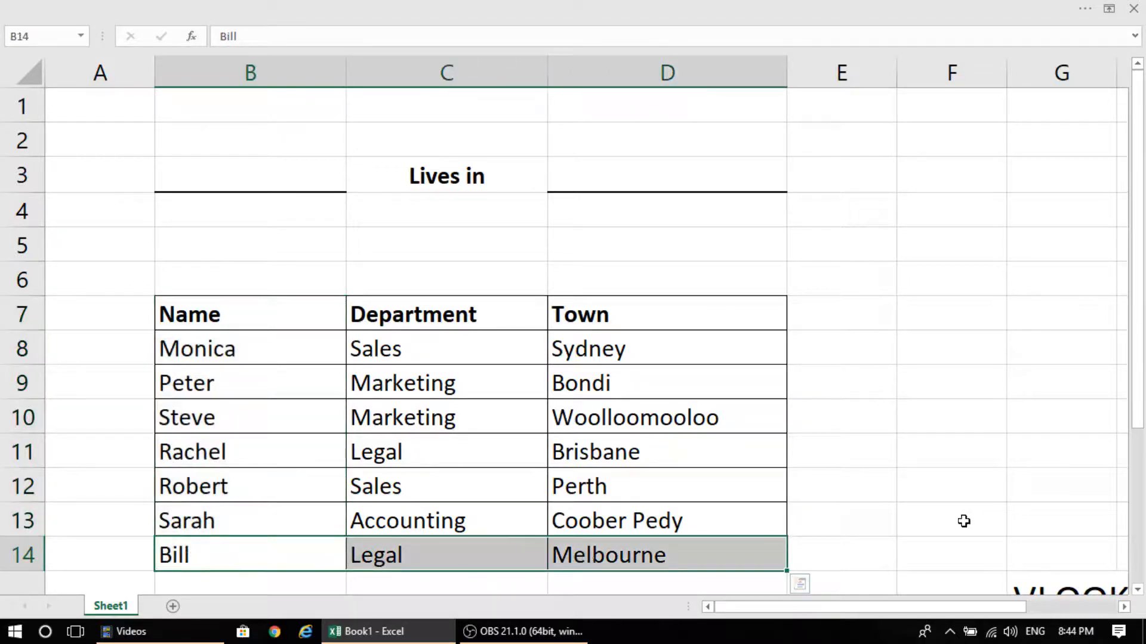
drag(238, 272, 219, 565)
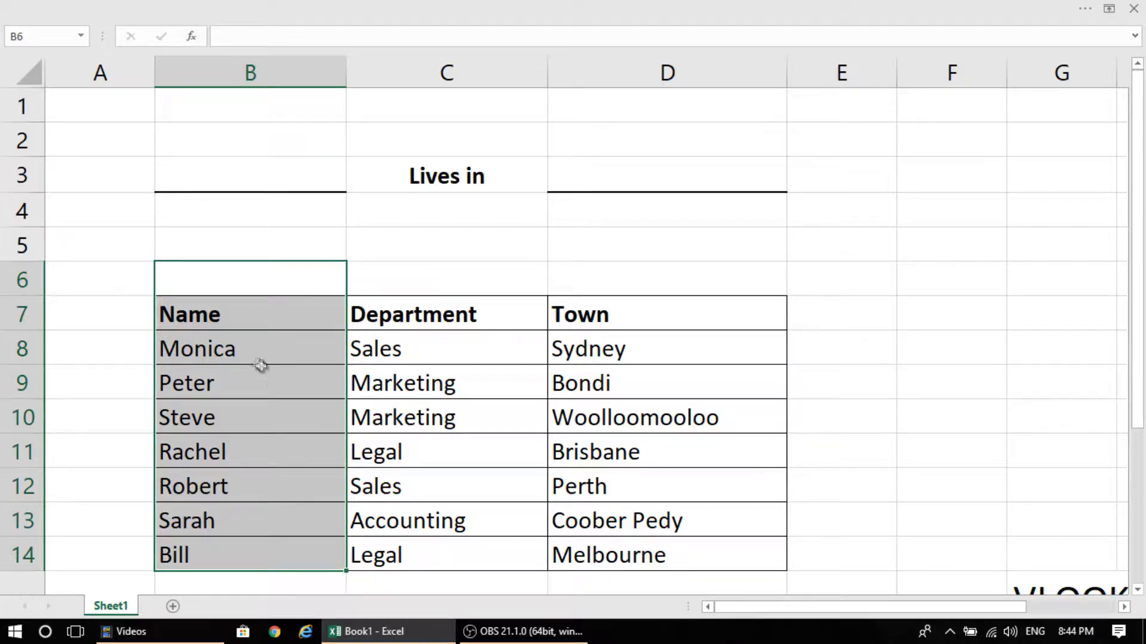
drag(212, 309, 697, 313)
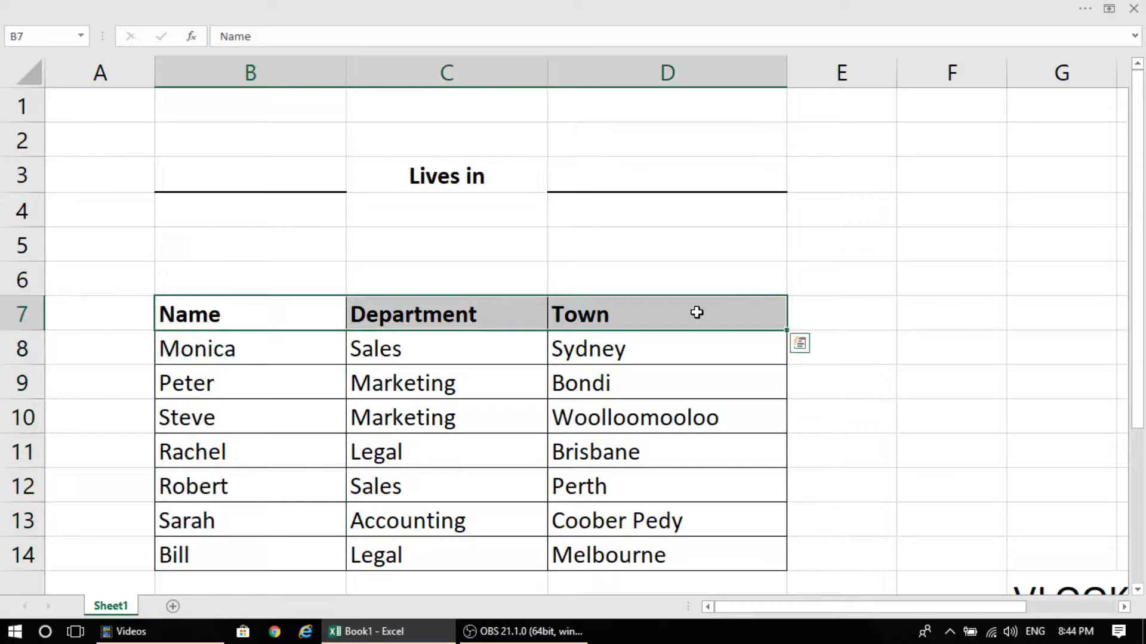
click(862, 481)
click(272, 568)
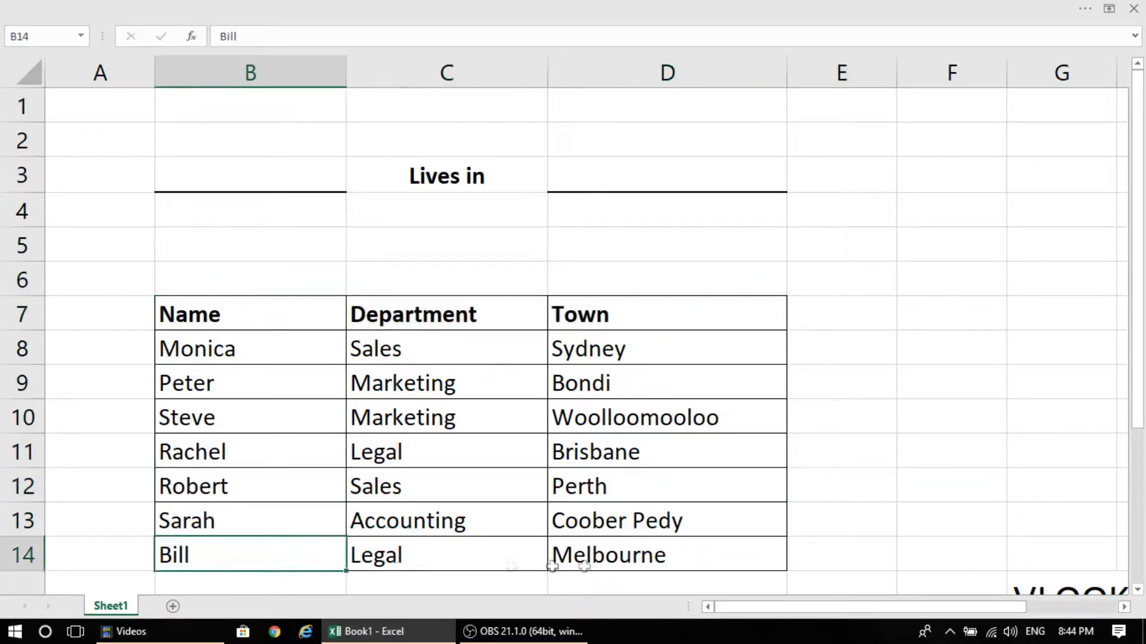
click(629, 570)
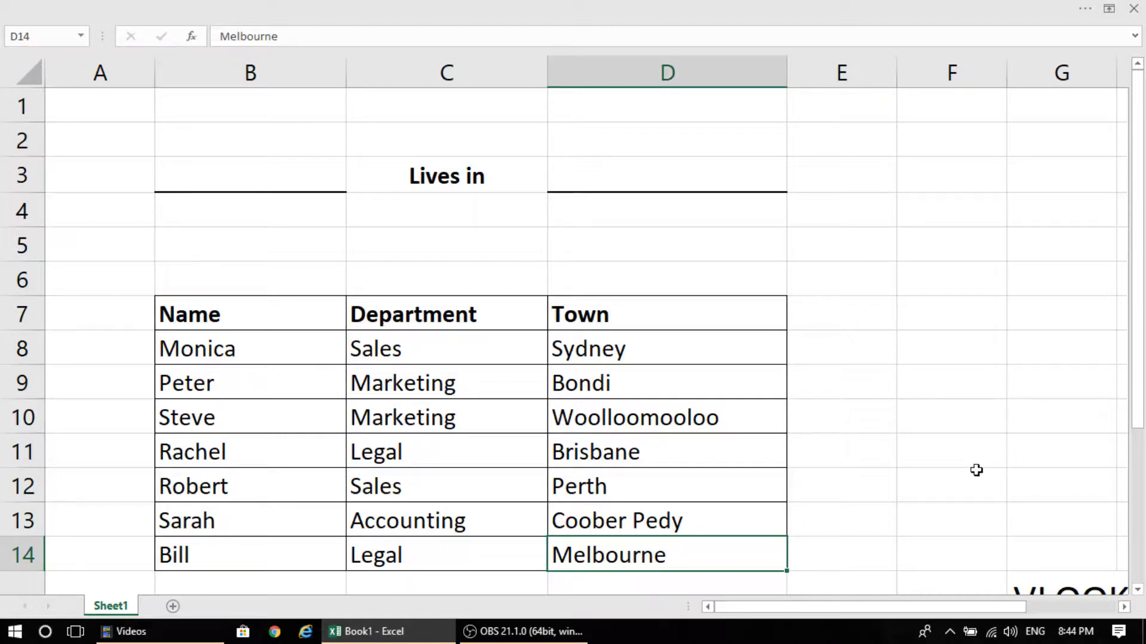
Examine the sample VLOOKUP syntax in row 15, matching its lookup value and table array arguments to the staff table.
scroll(975, 471, down, 3)
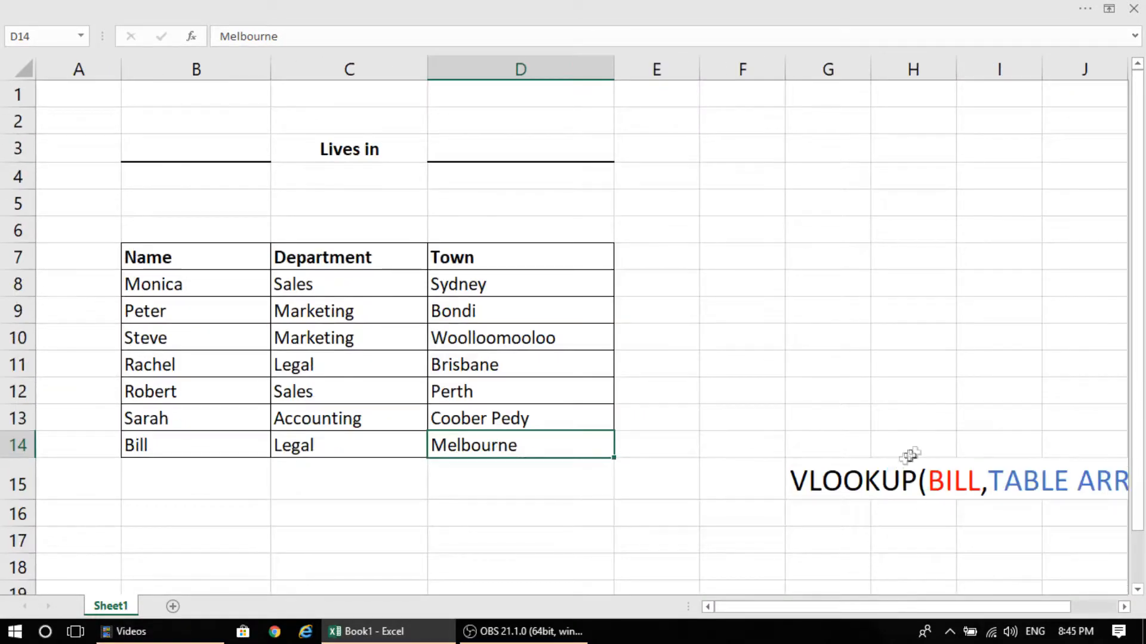
scroll(908, 452, down, 2)
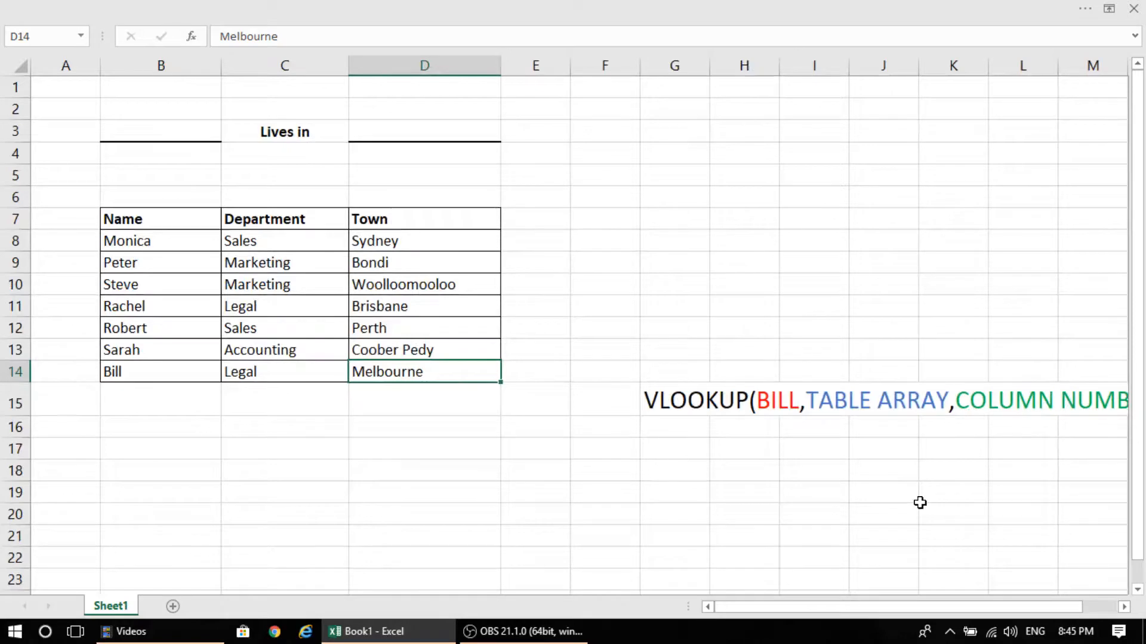
scroll(928, 487, down, 1)
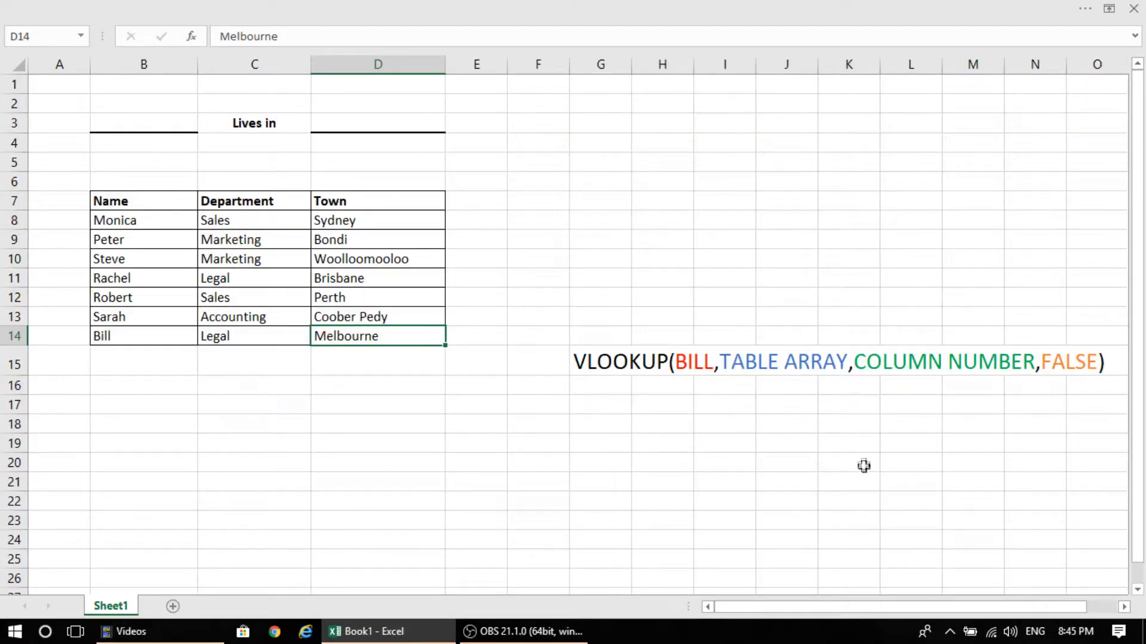
click(598, 366)
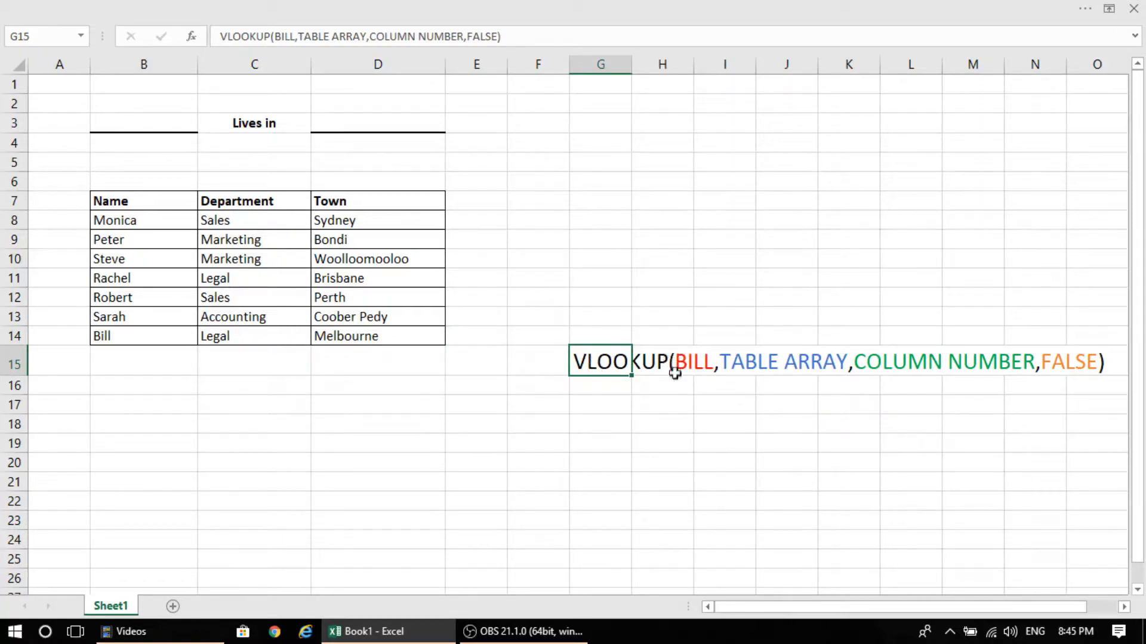
click(696, 362)
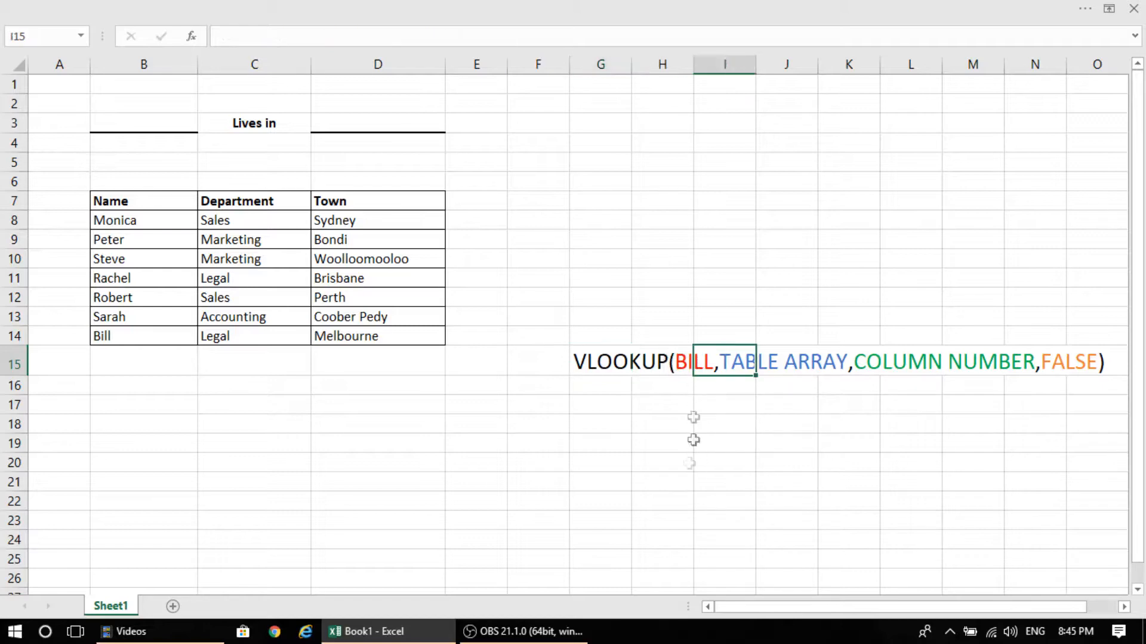
click(624, 365)
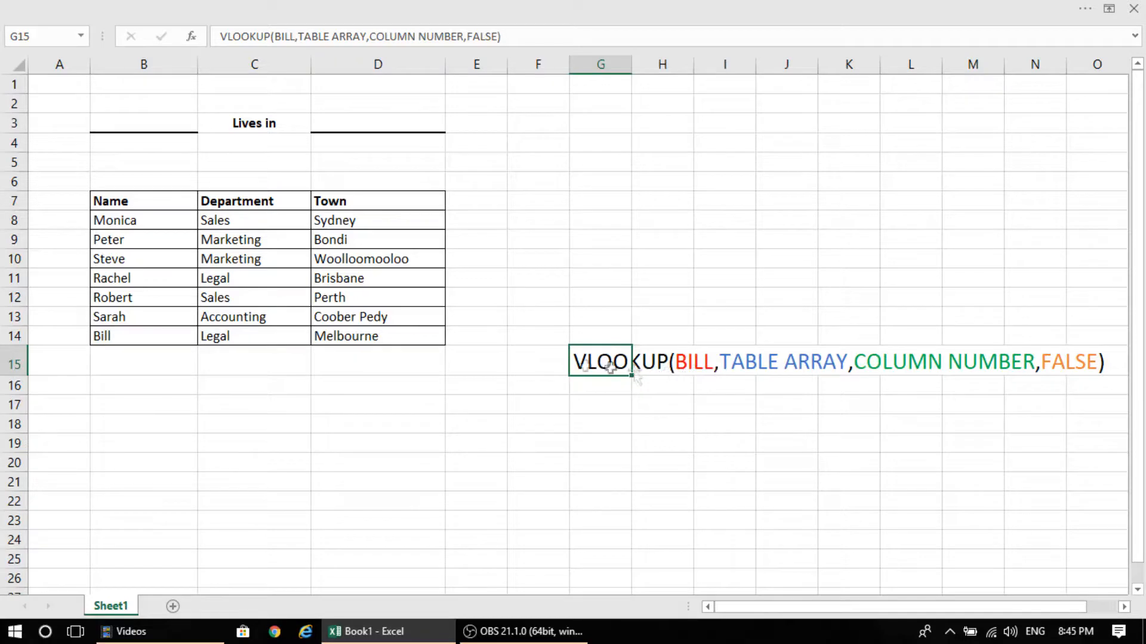
click(145, 336)
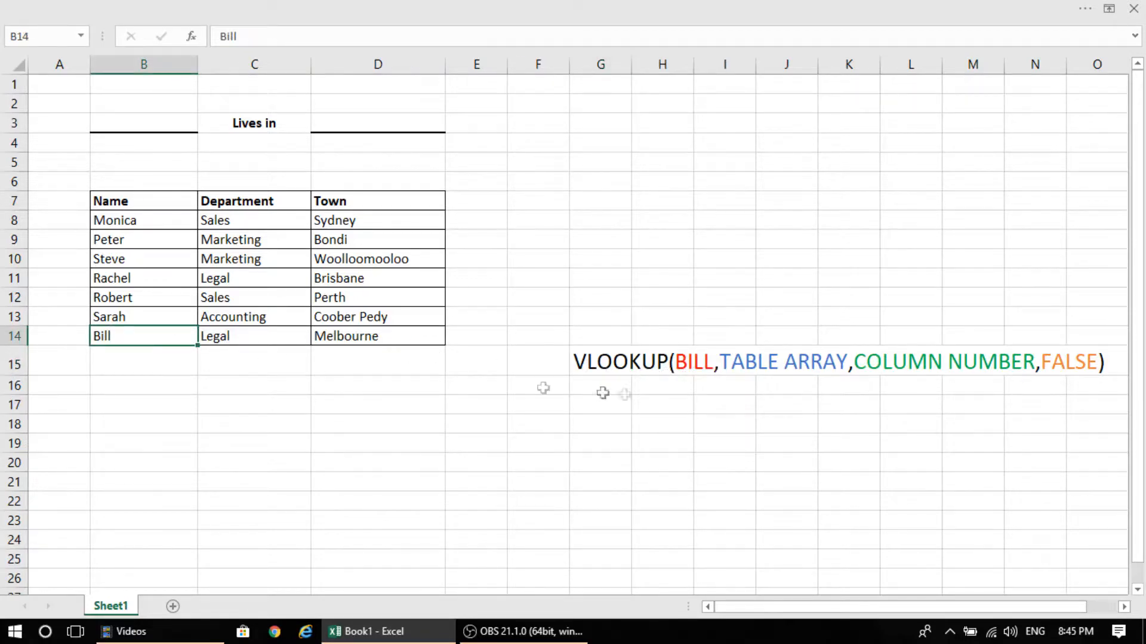
click(671, 366)
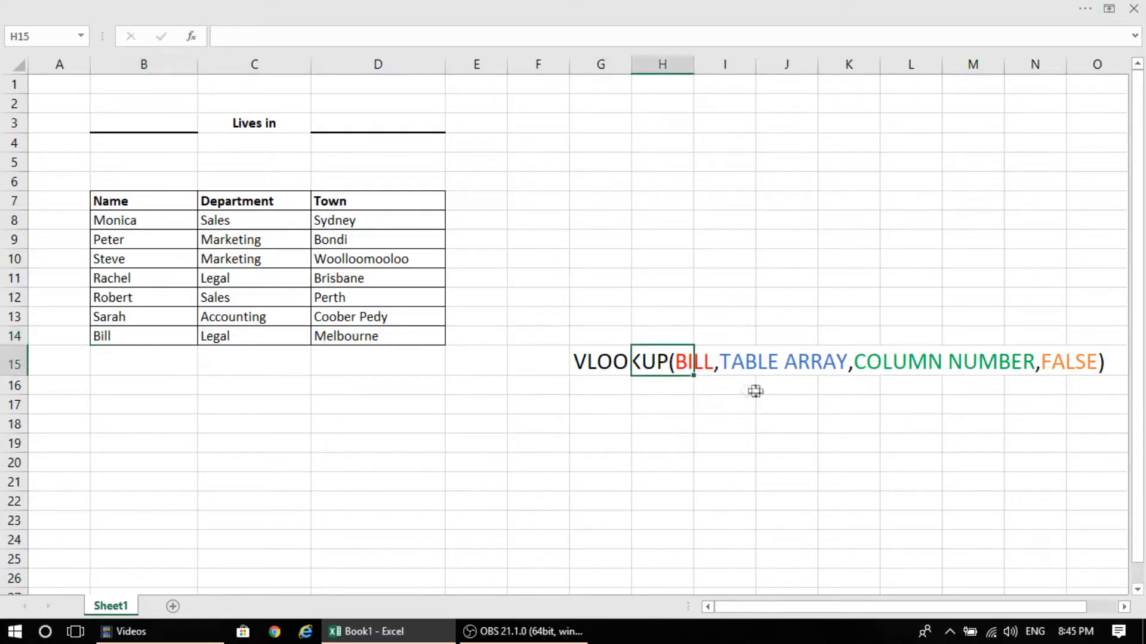
click(751, 370)
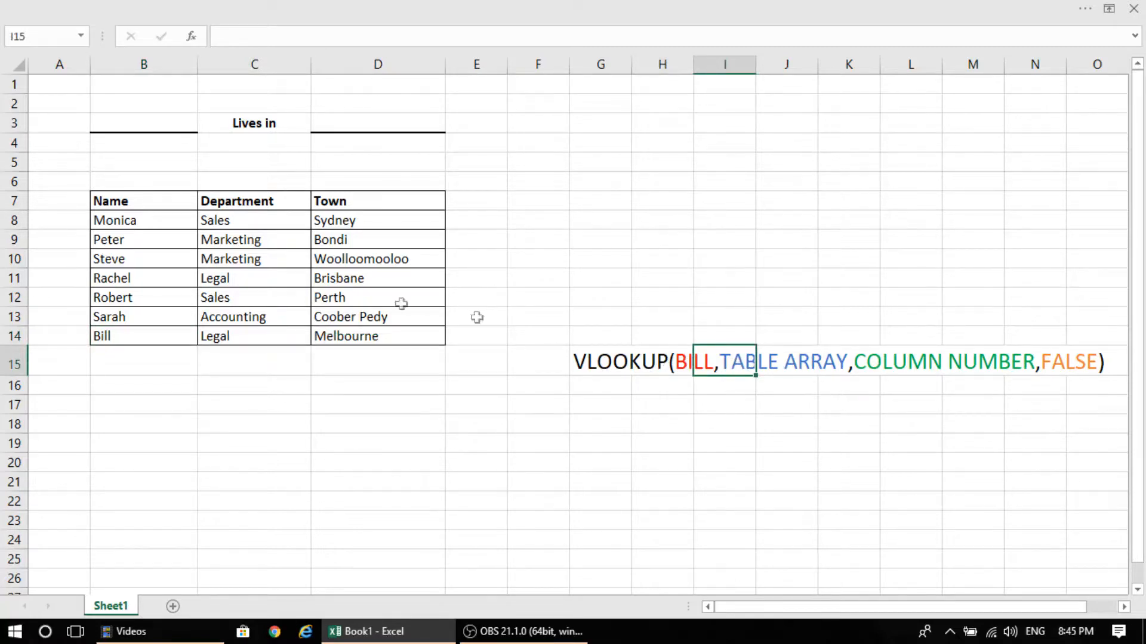
click(133, 336)
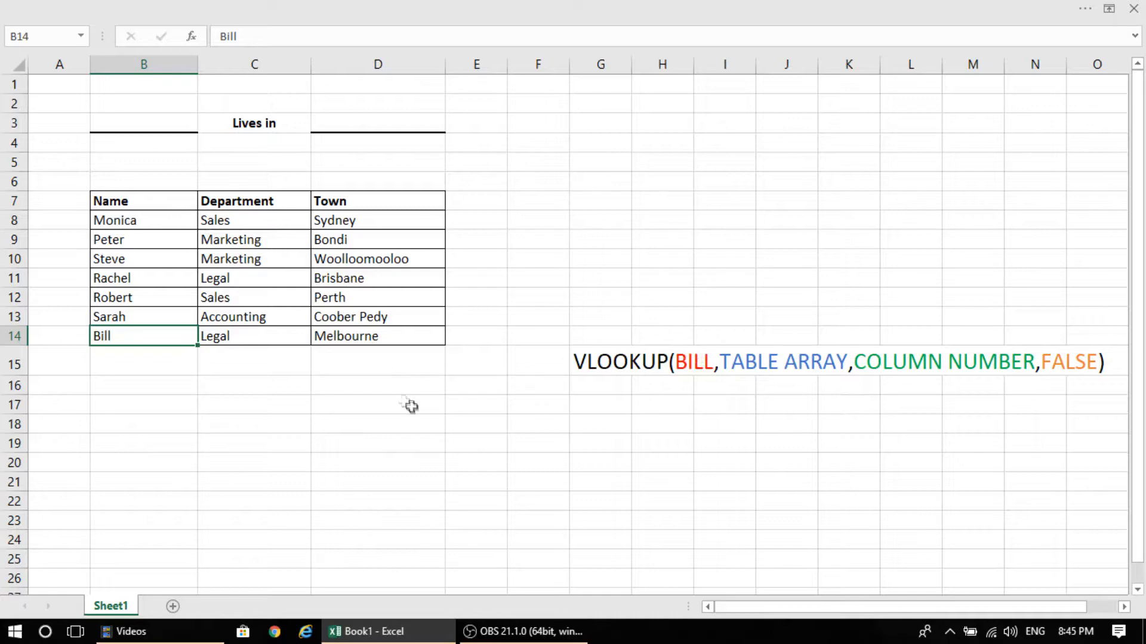
Examine the table array B8:D14 without its headings, counting across to Town in D8:D14 for the VLOOKUP column number.
drag(122, 218, 360, 335)
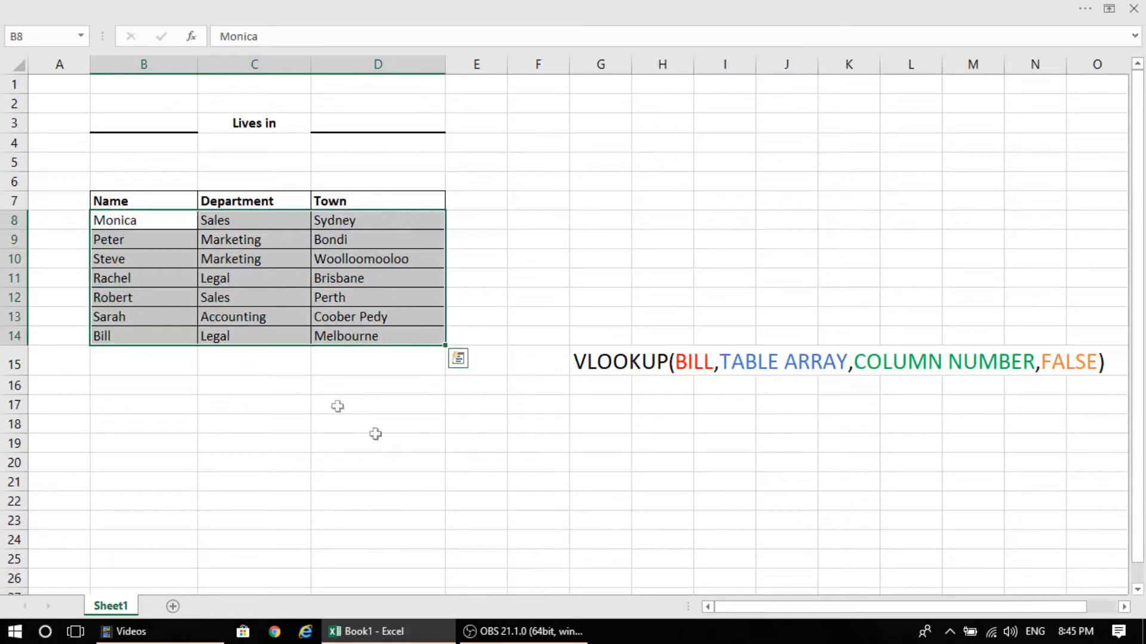
drag(128, 197, 370, 328)
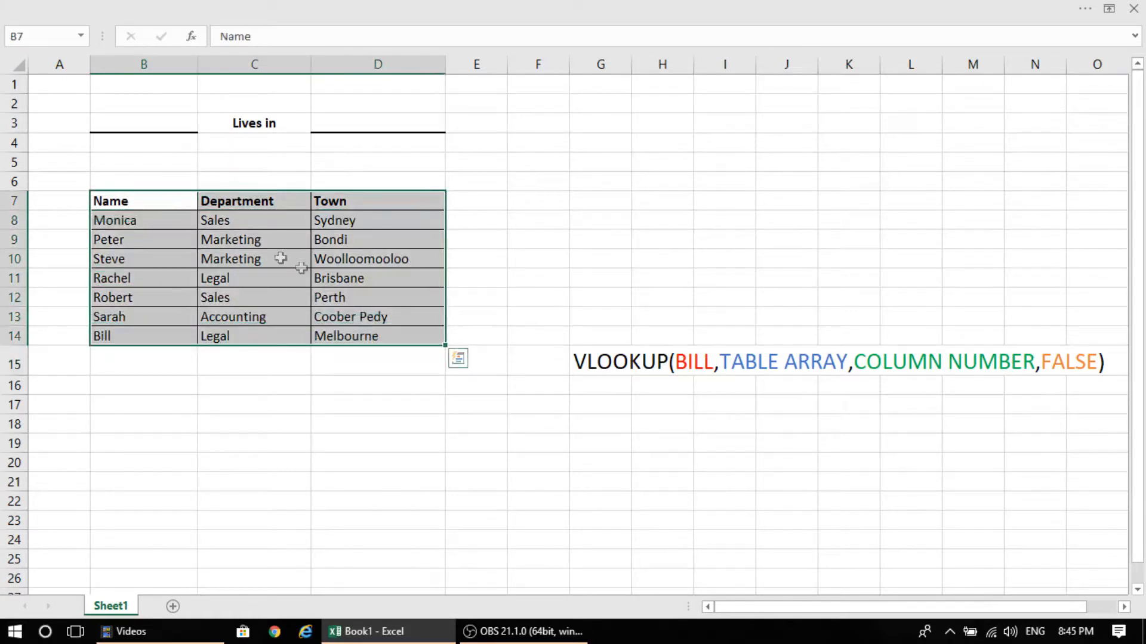
click(137, 221)
drag(137, 221, 368, 335)
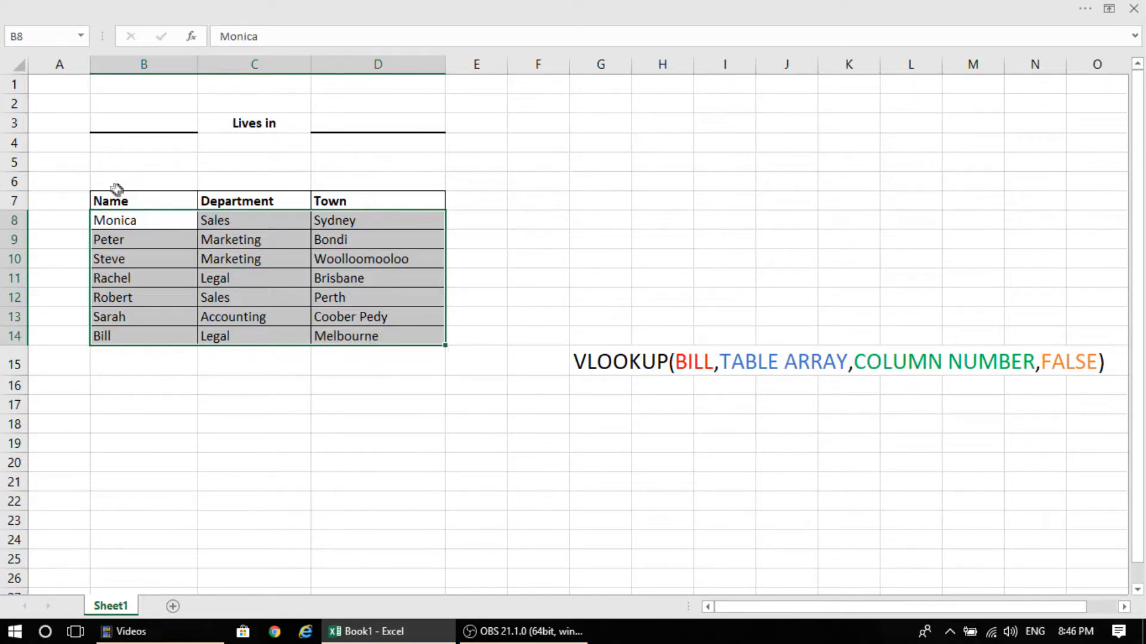
click(126, 336)
drag(136, 220, 362, 342)
drag(357, 218, 360, 333)
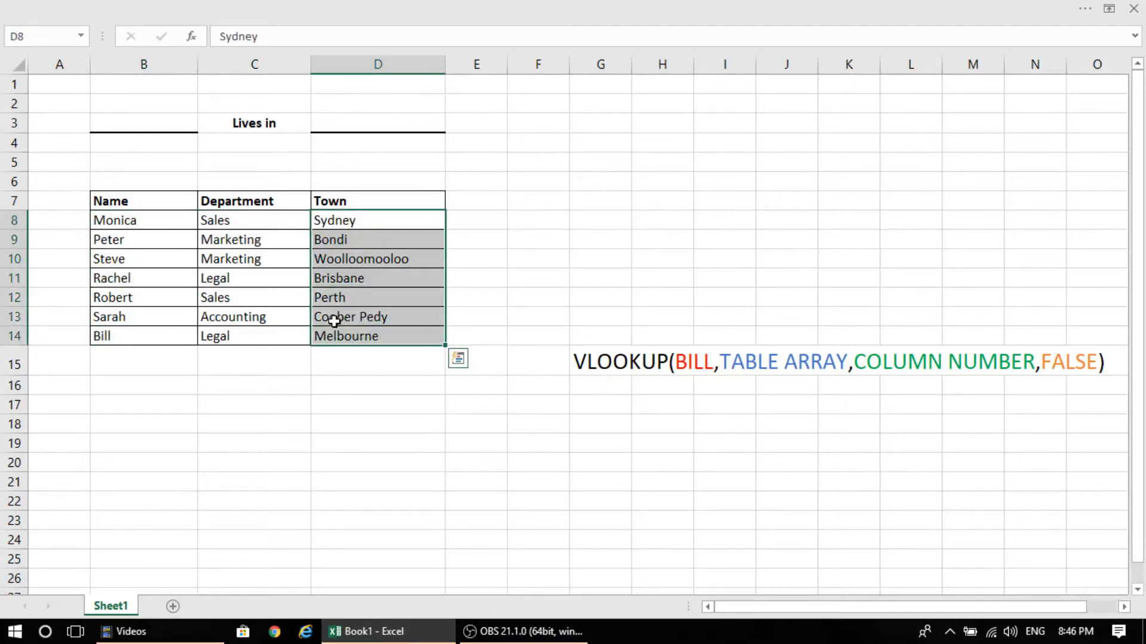
Review the sample VLOOKUP syntax in G15, including its final FALSE argument.
click(1055, 364)
click(616, 360)
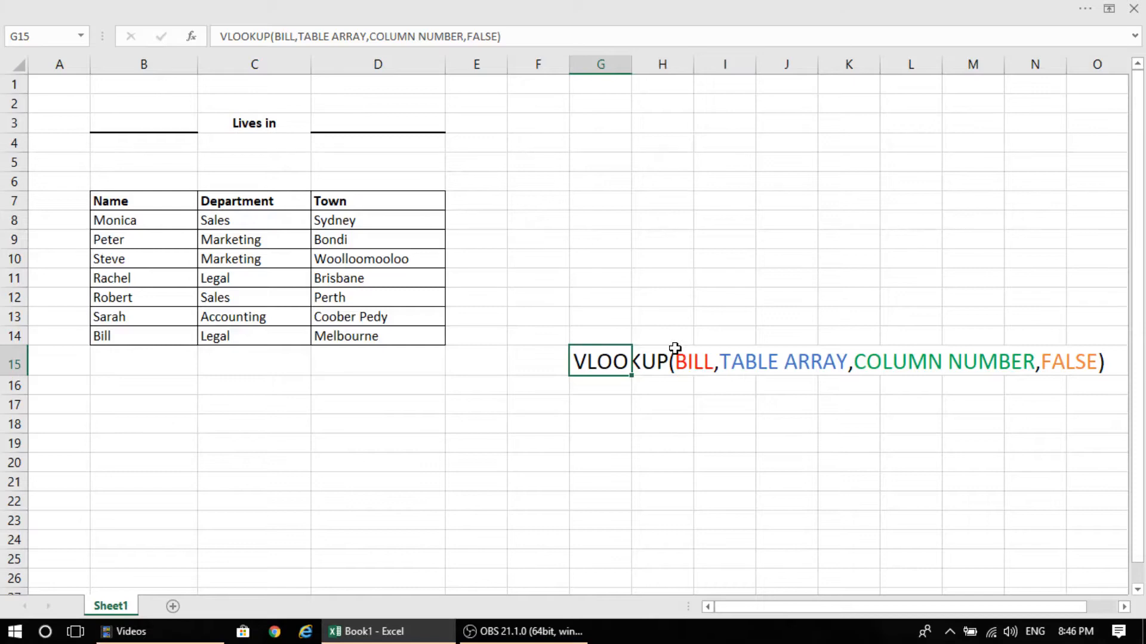
click(606, 402)
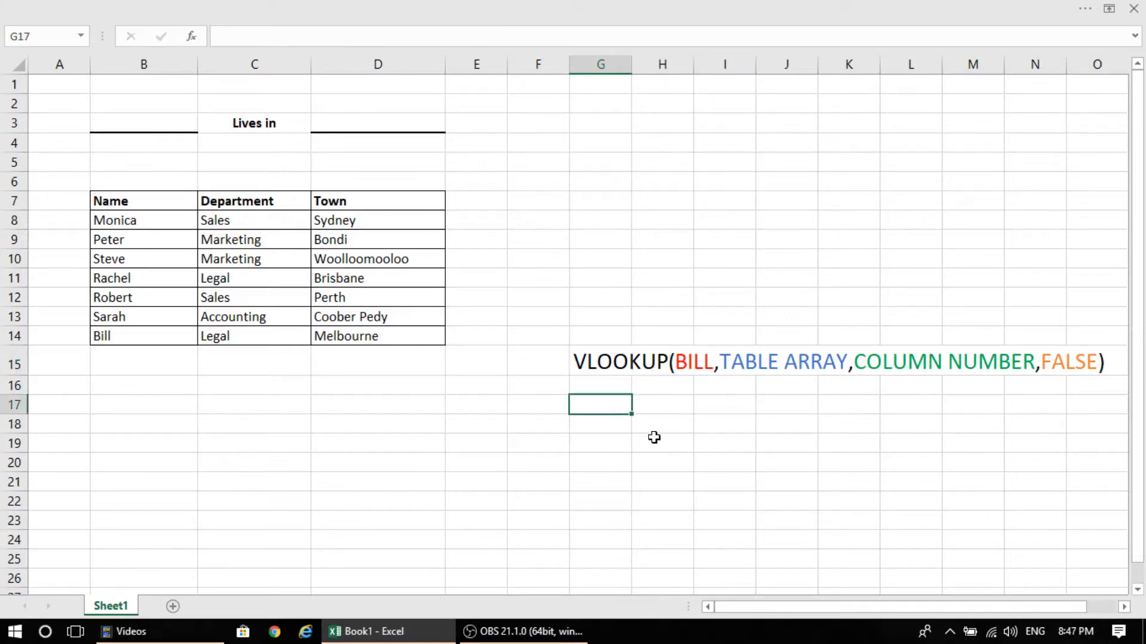
click(248, 383)
click(621, 386)
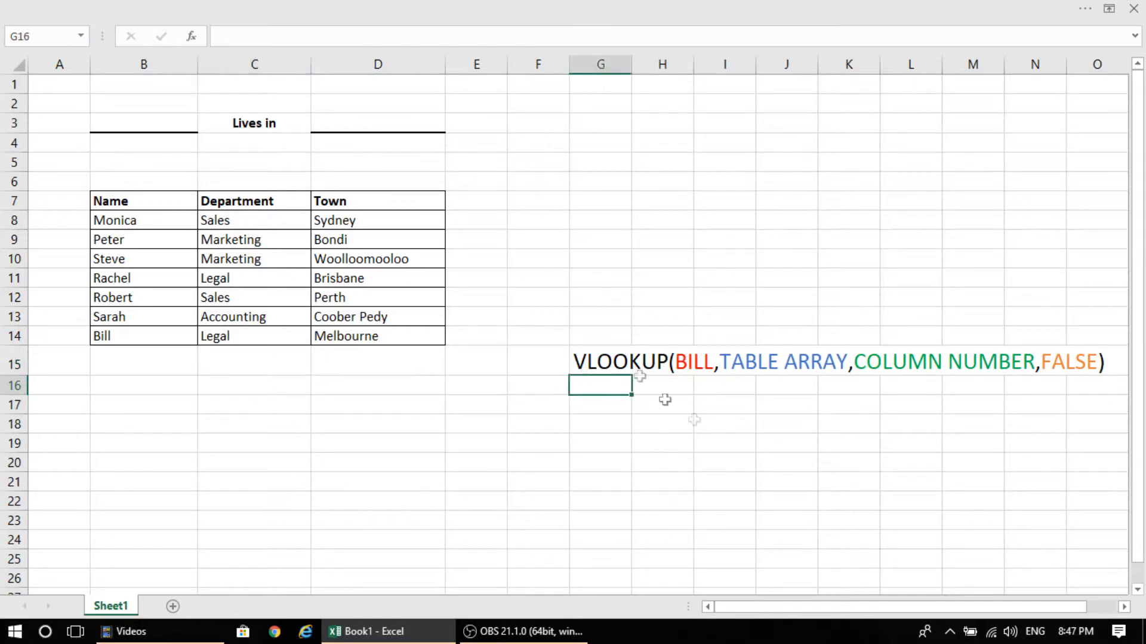
click(539, 163)
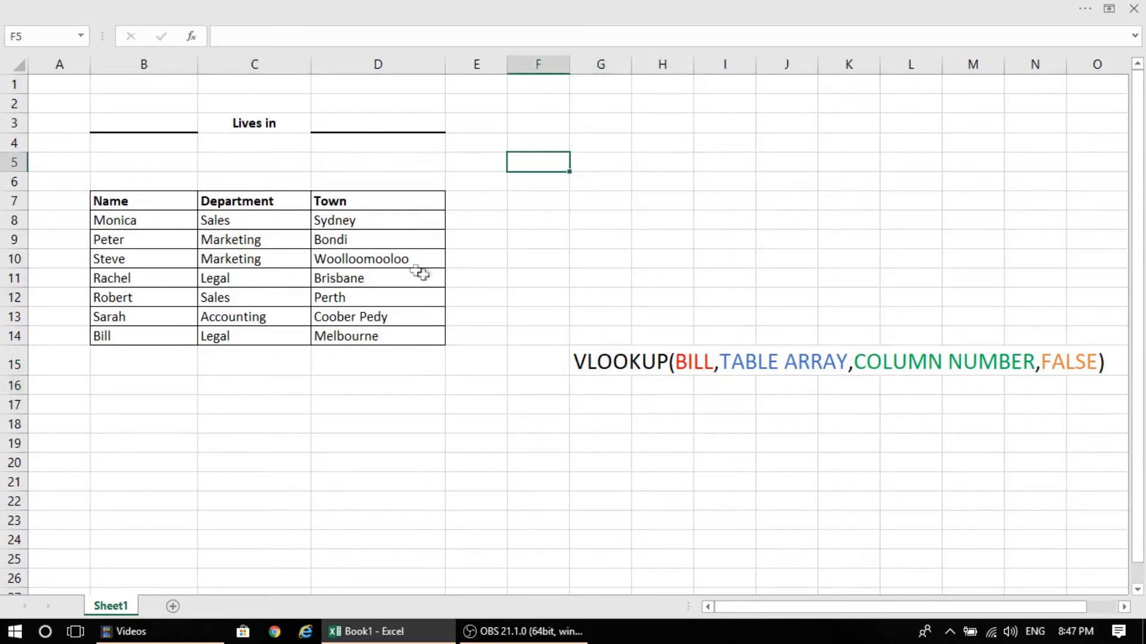
Enter the first name from the table's last record, row 14, in B3 as the name to look up.
click(145, 117)
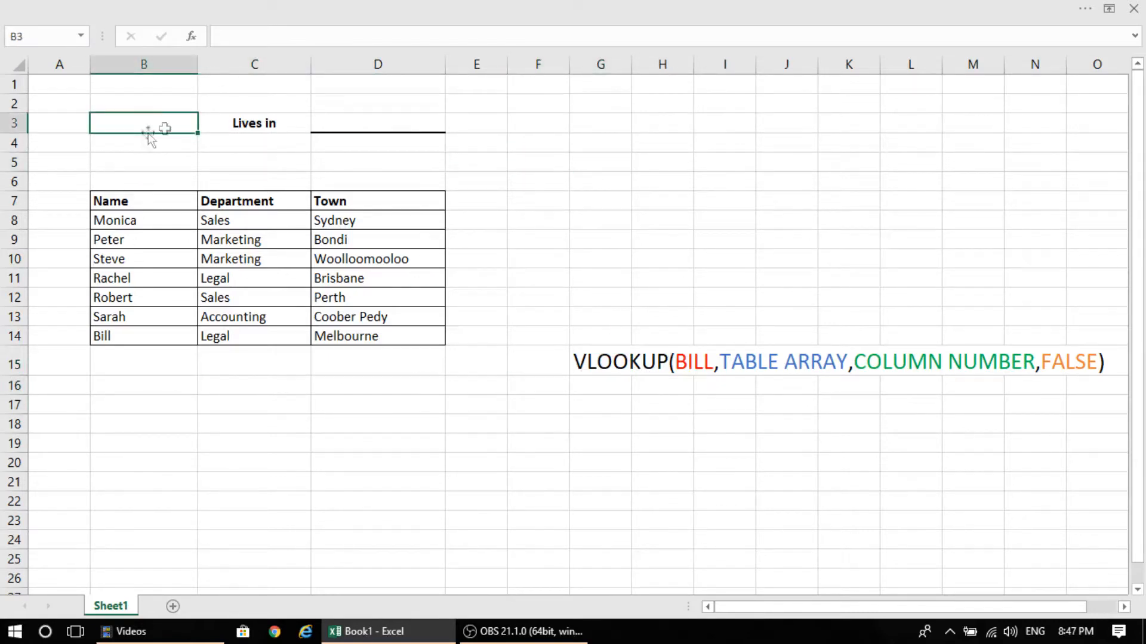
text(Bill)
click(154, 158)
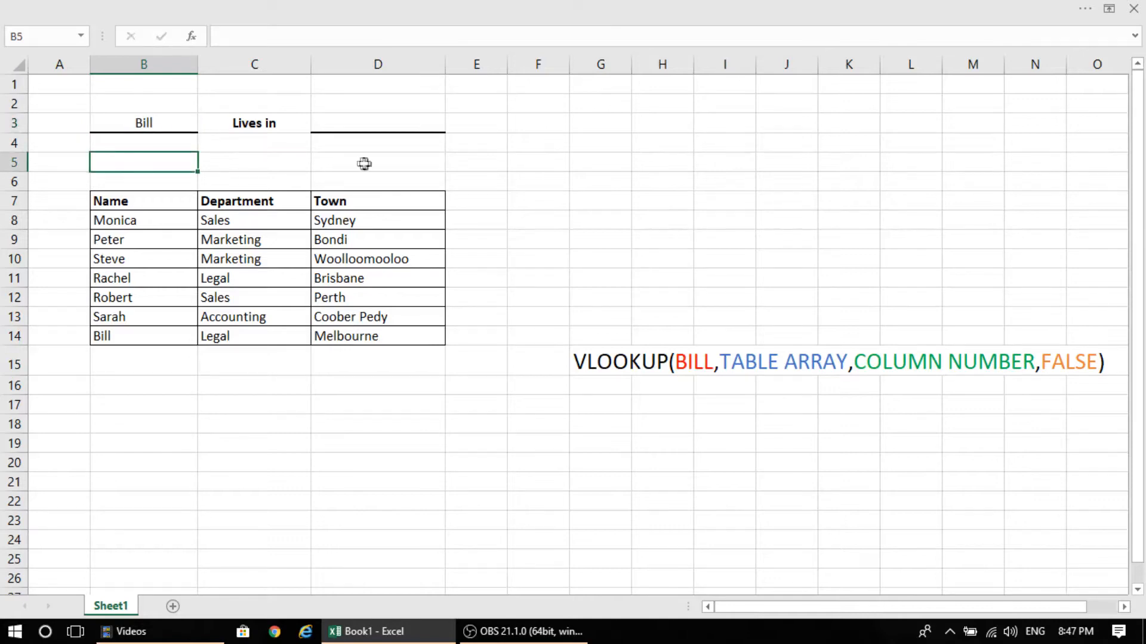
Start a VLOOKUP formula in D3 with cell B3 as the lookup value.
click(376, 125)
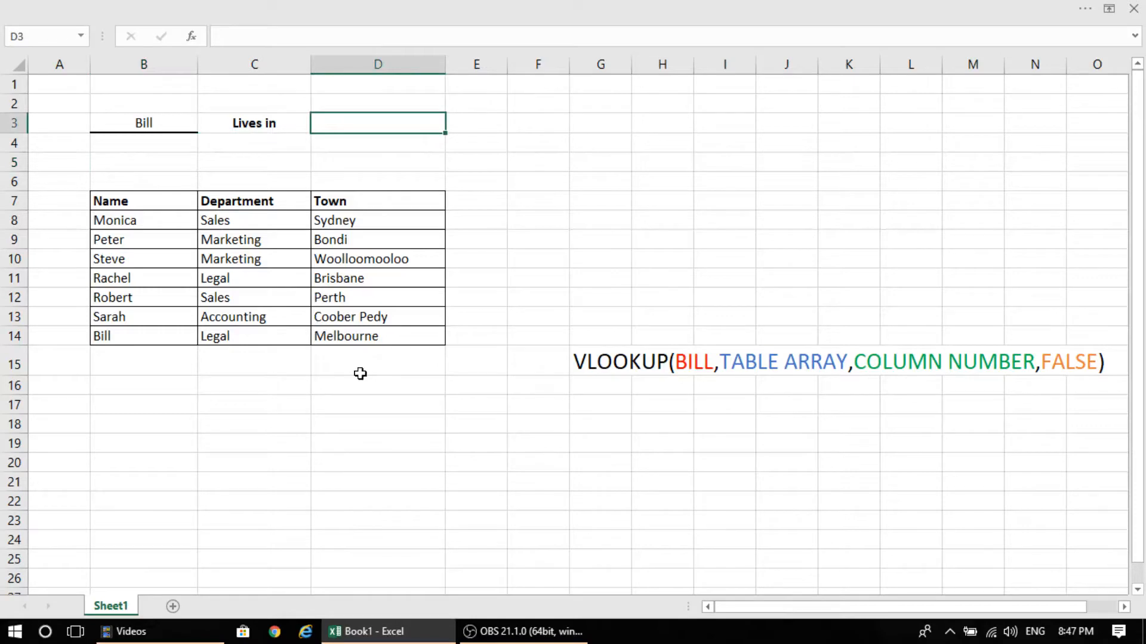
text(=v)
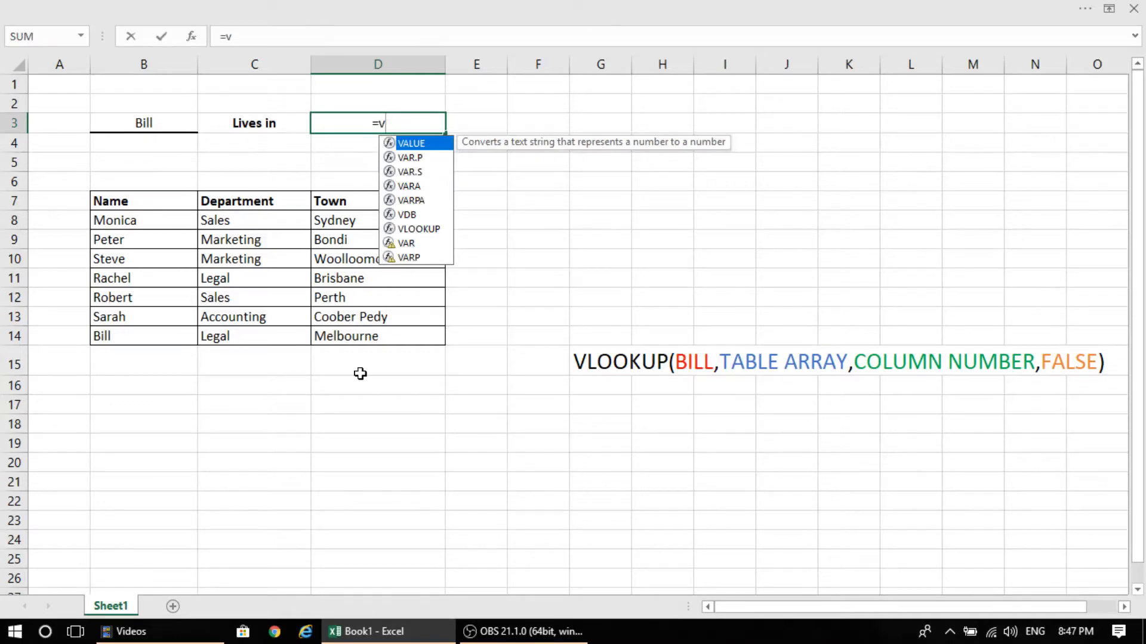
text(lookup)
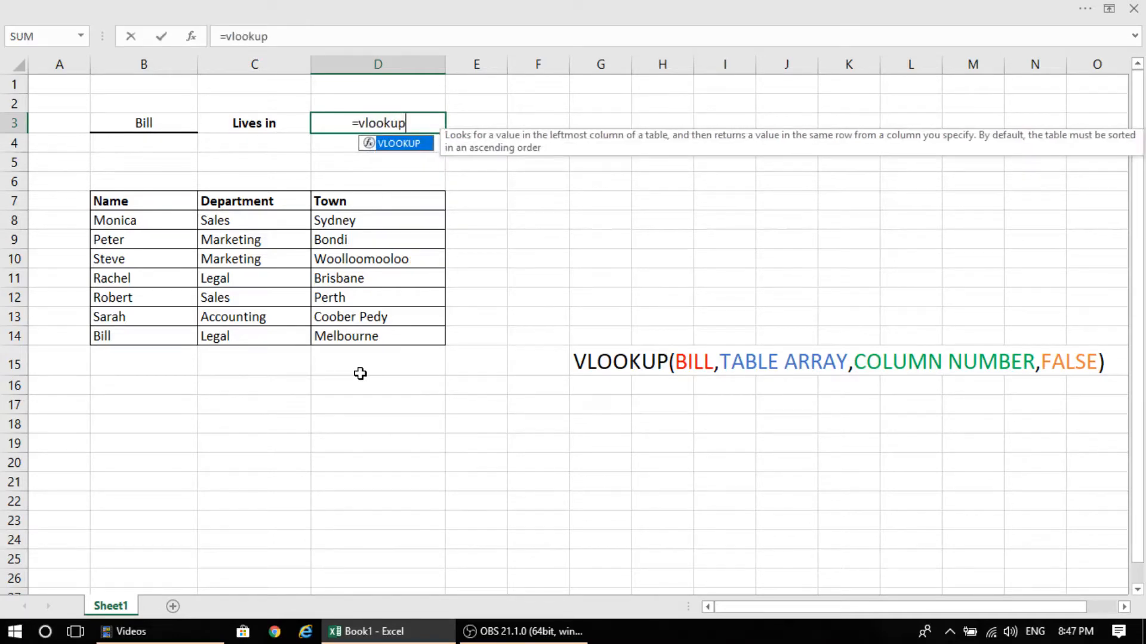
text(()
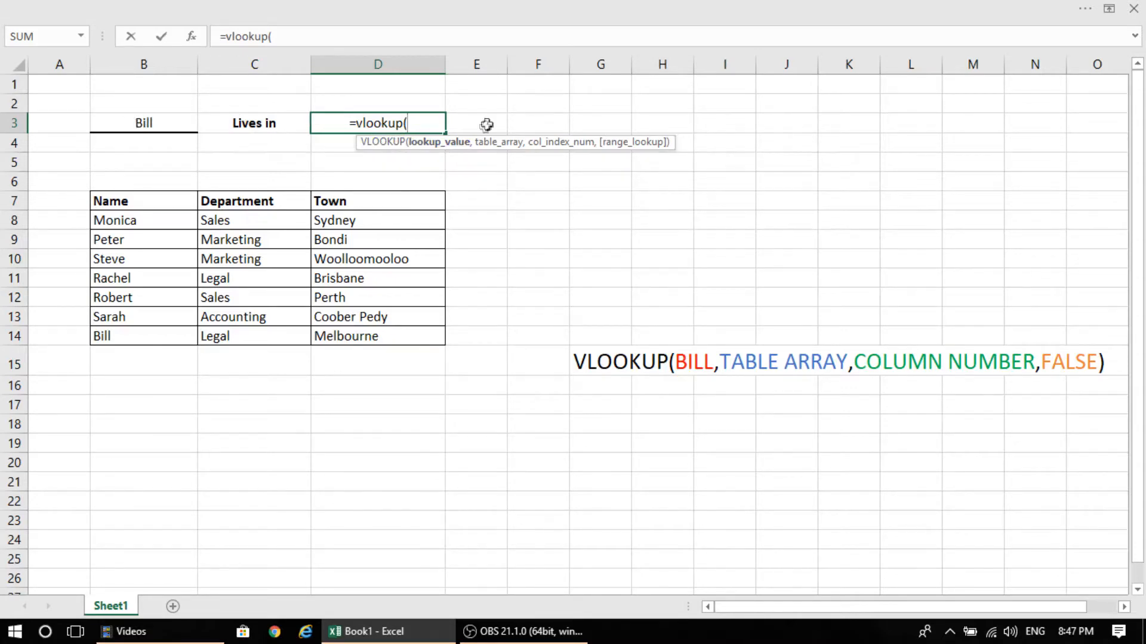
click(165, 123)
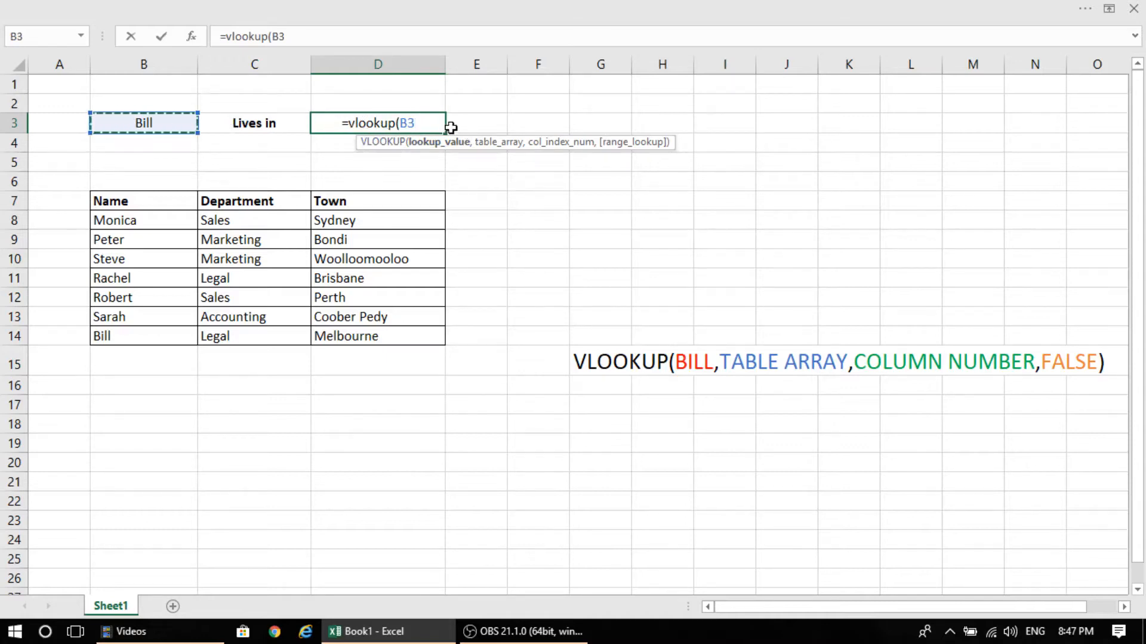
text(,)
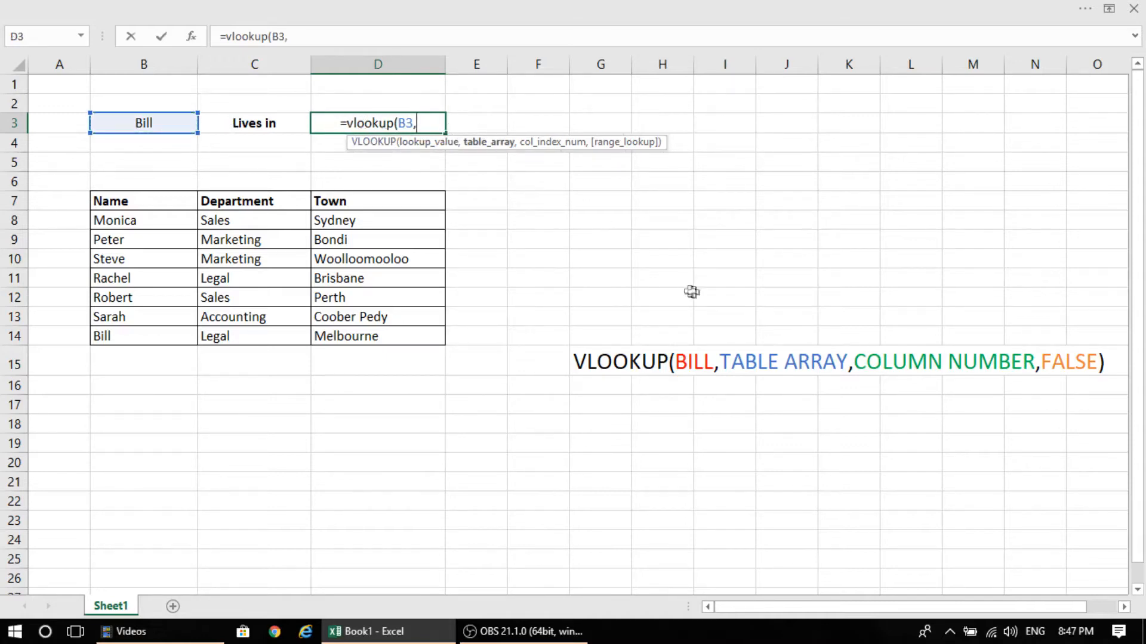
Complete the VLOOKUP formula in D3 with table array B8:D14, column index 3 and FALSE for an exact match.
drag(120, 220, 351, 331)
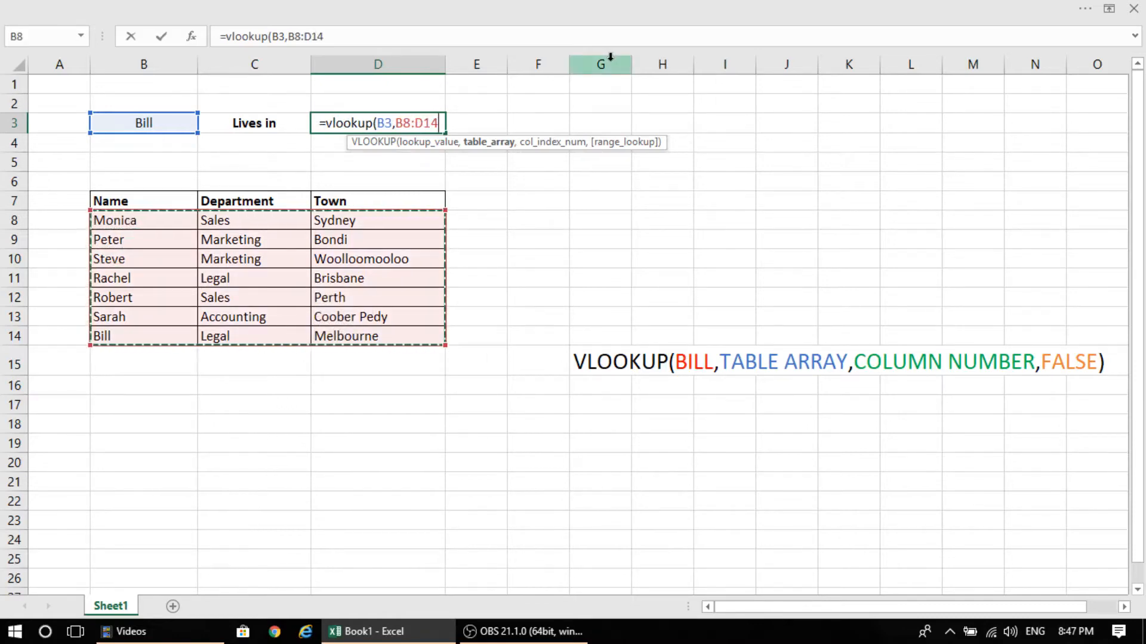
text(,)
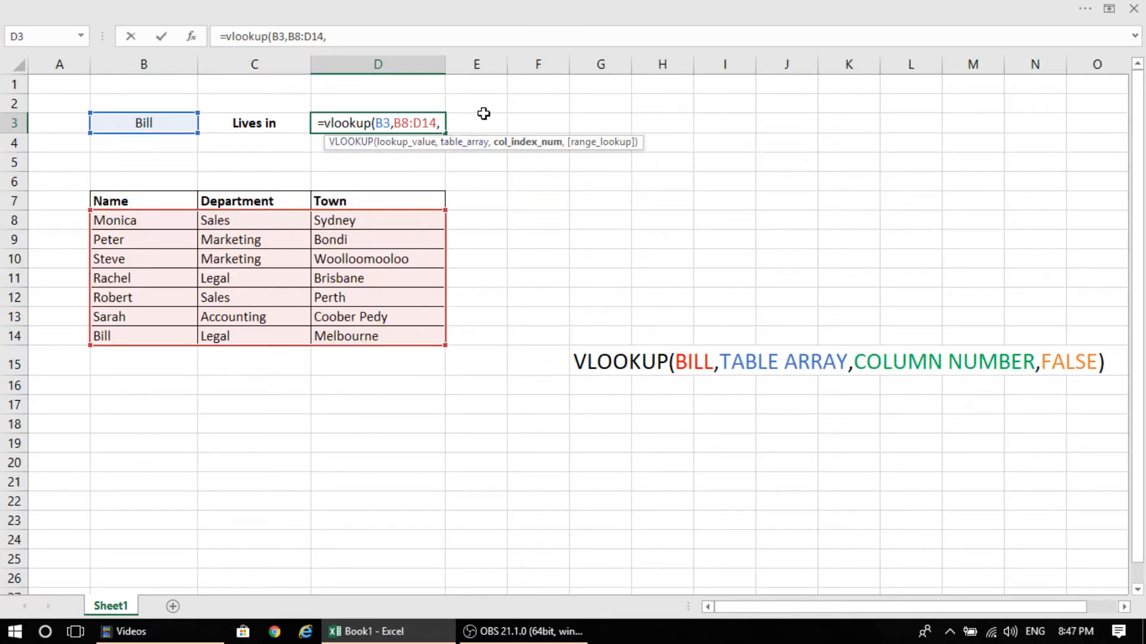
text(3)
text(,)
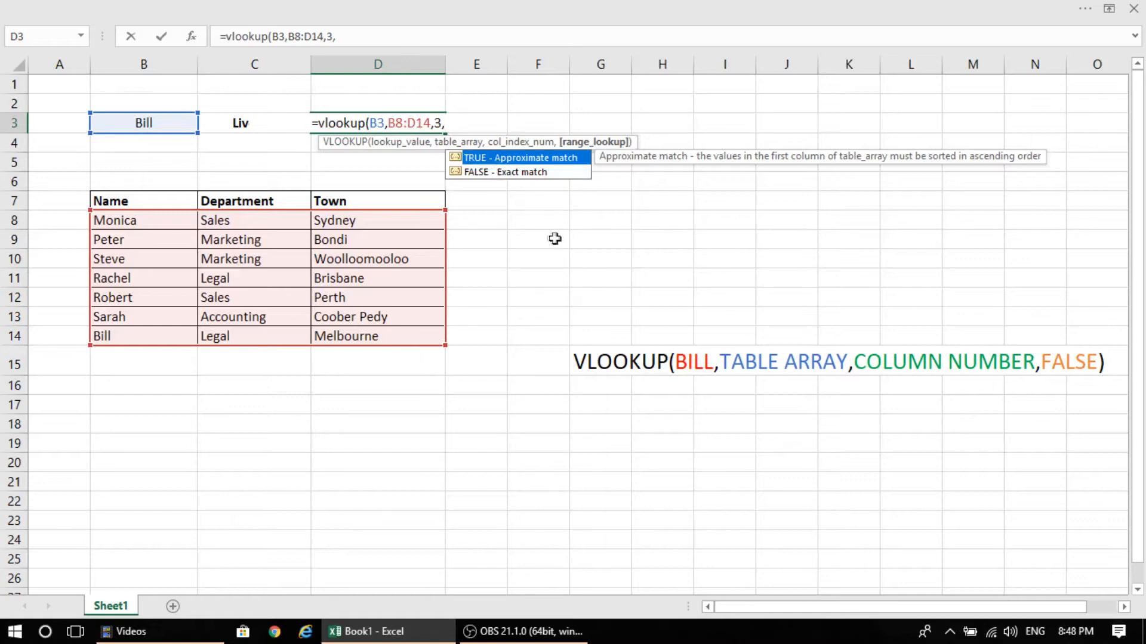
text(FALSE)
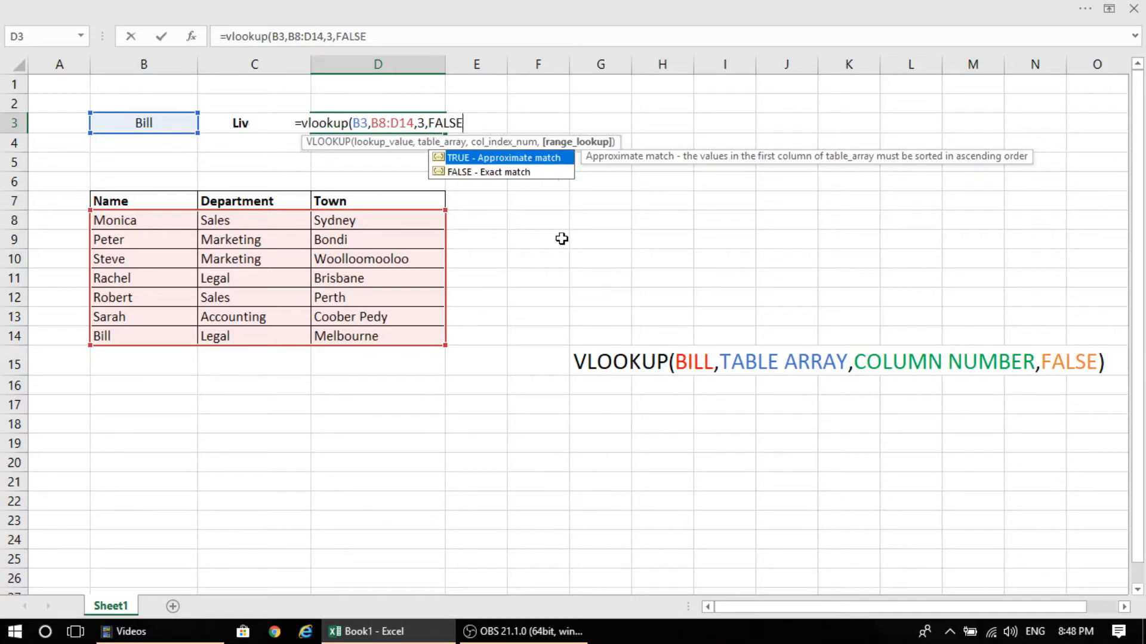
text())
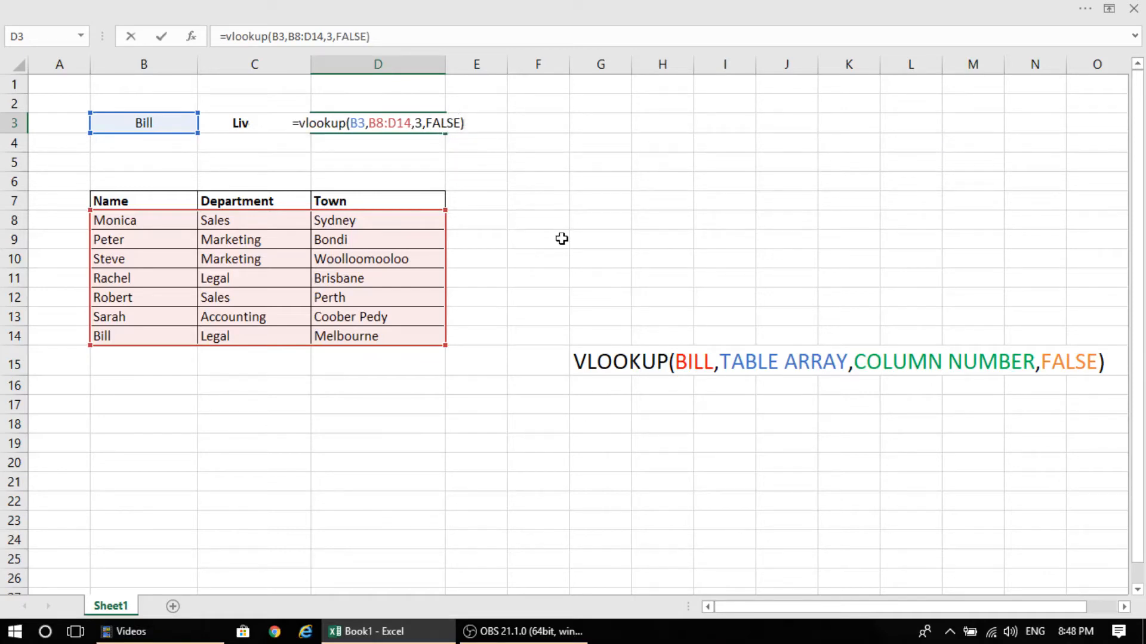
key(Return)
click(571, 222)
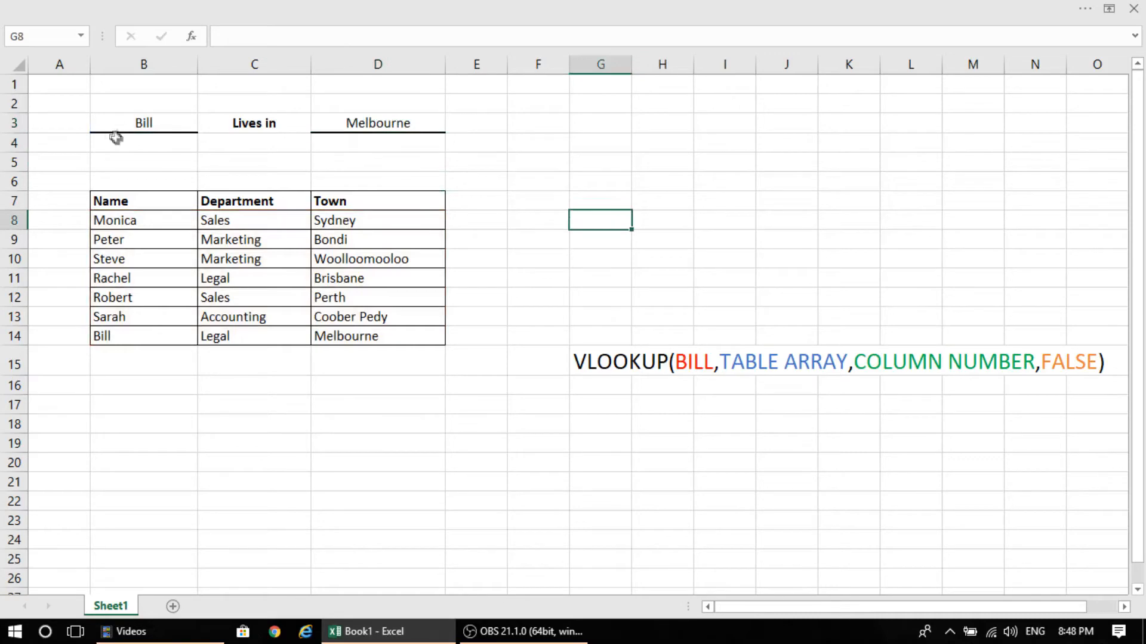
click(376, 163)
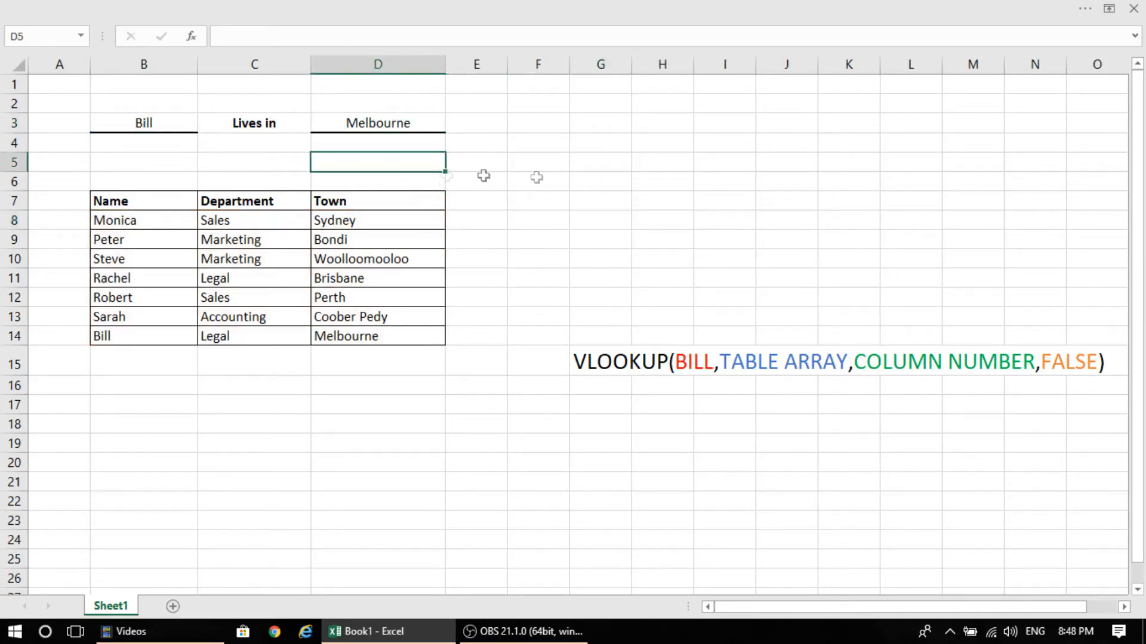
click(536, 155)
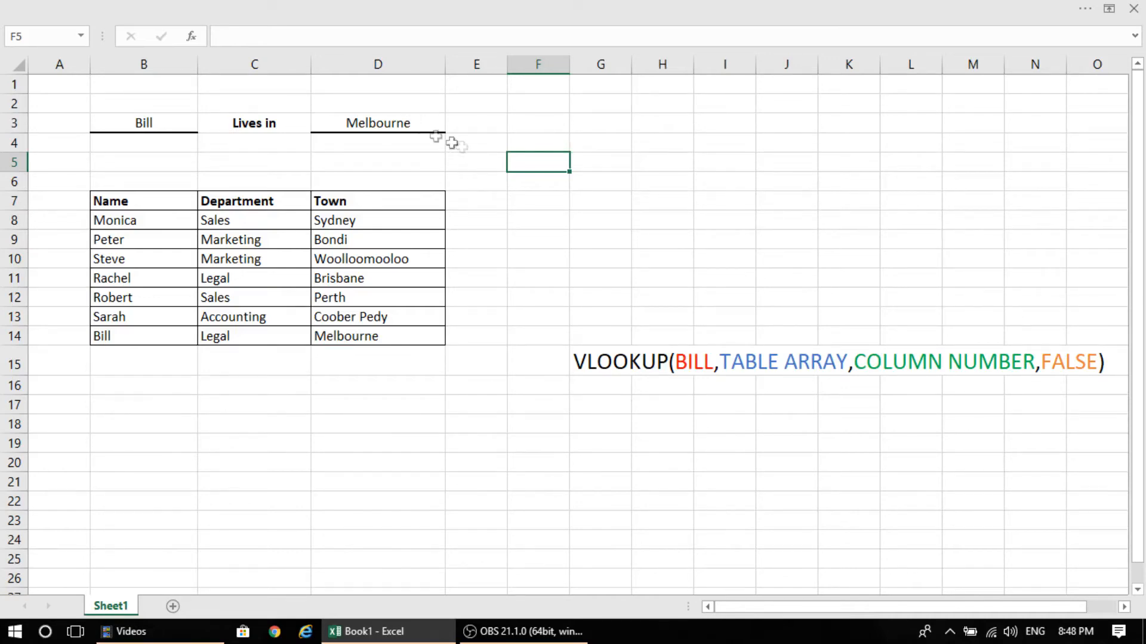
Test the lookup by replacing the name in B3 with the one from row 10, followed by row 9, and check D3's formula.
click(146, 122)
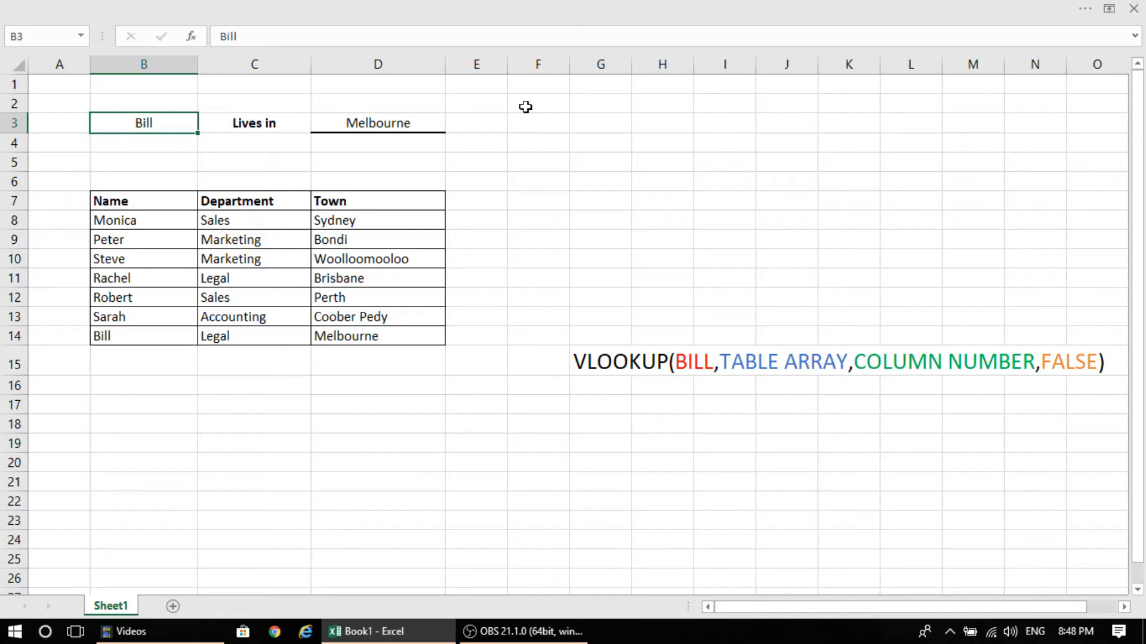
text(Steve)
key(Return)
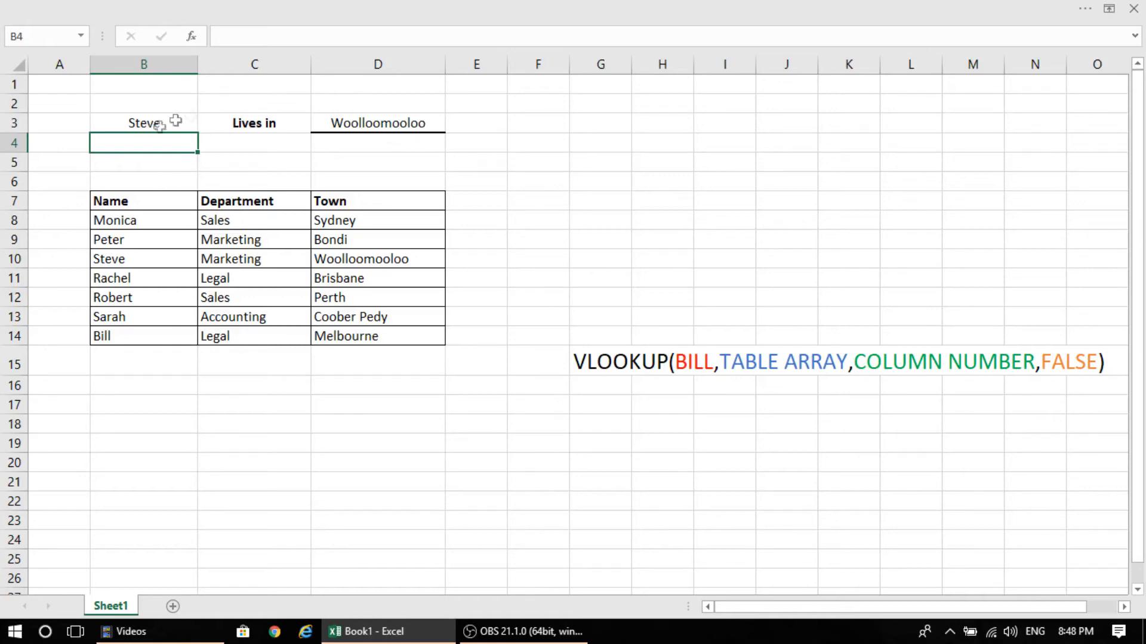
click(151, 123)
text(Peter)
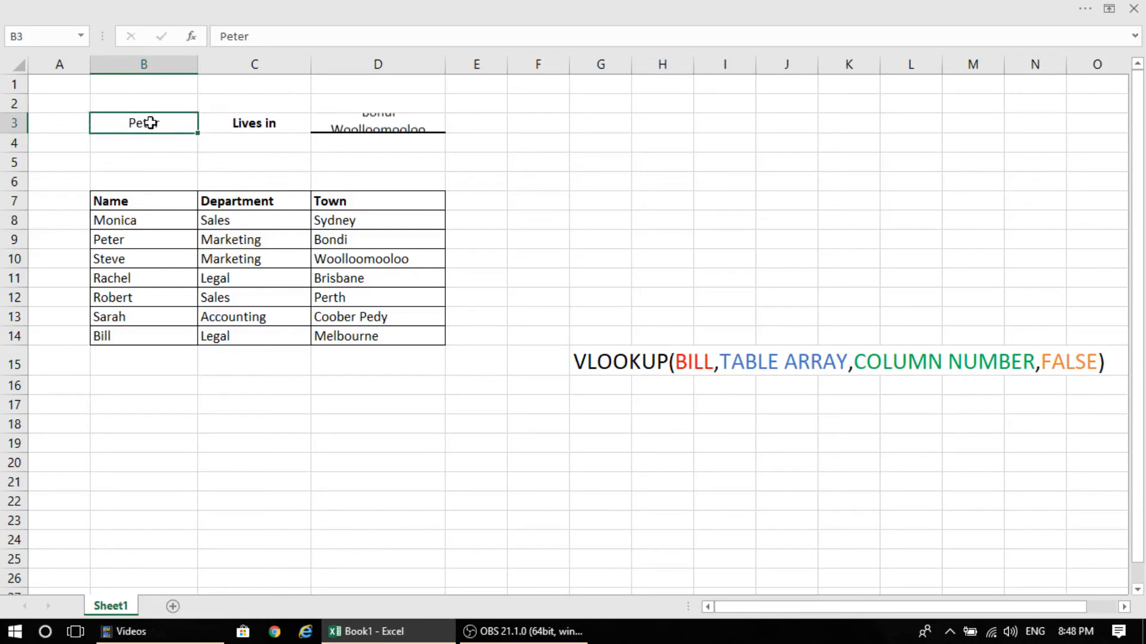
key(Return)
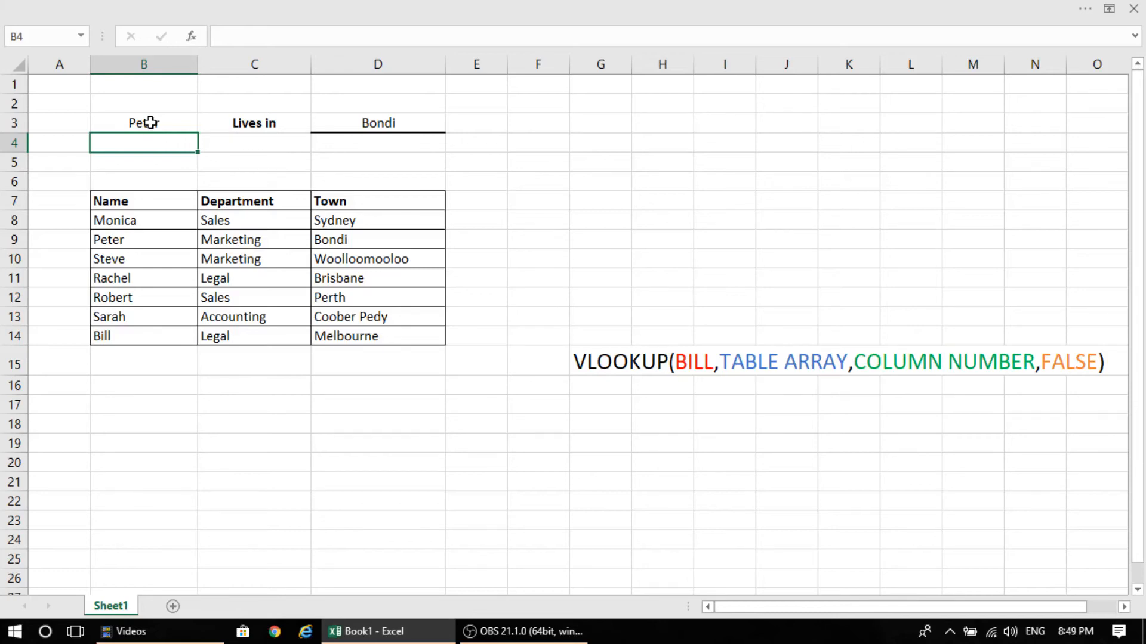
click(349, 121)
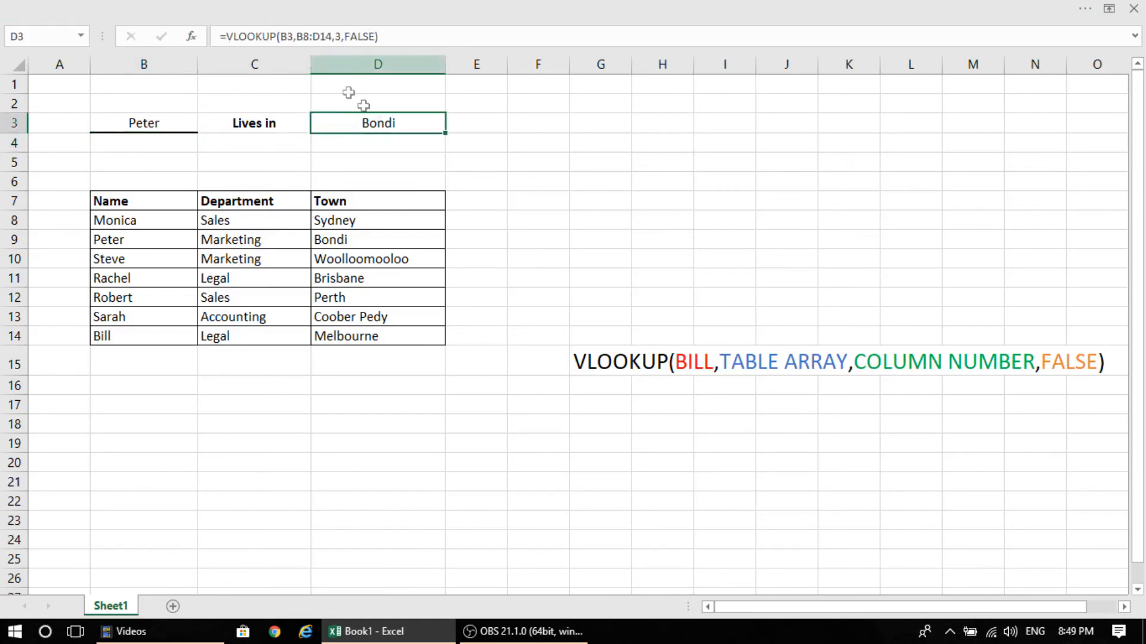